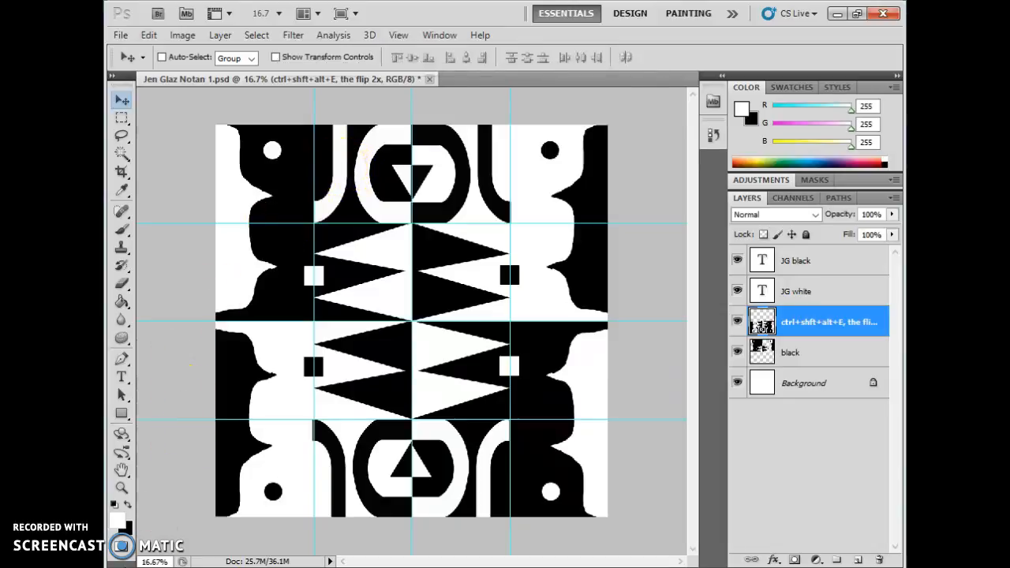
- Look up the Photoshop CS5.1 entries in the installed programs under Adobe Design Premium CS5.5, then return to the open document
{"action": "key", "text": "super"}
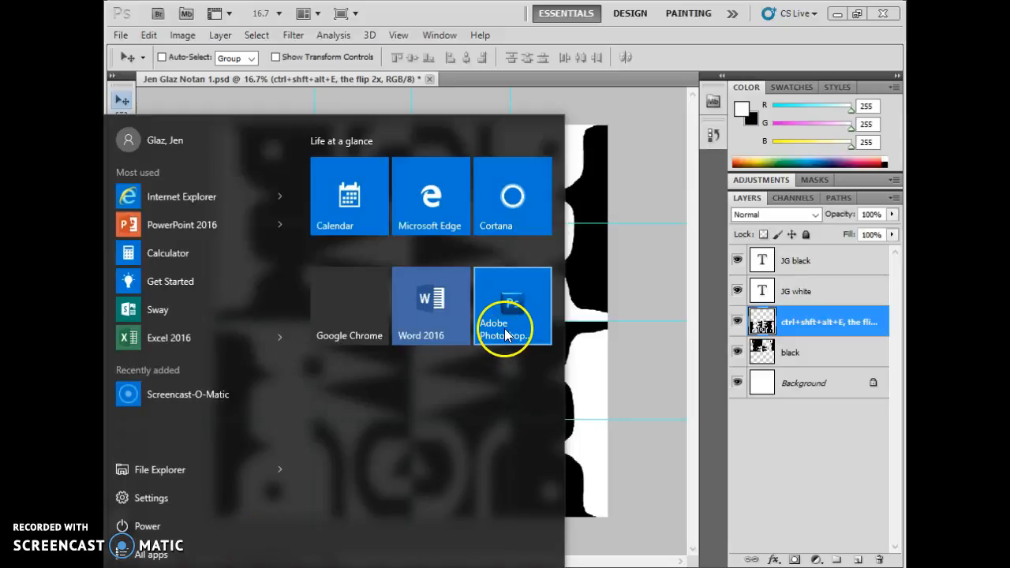
{"action": "left_click", "coordinate": [170, 549]}
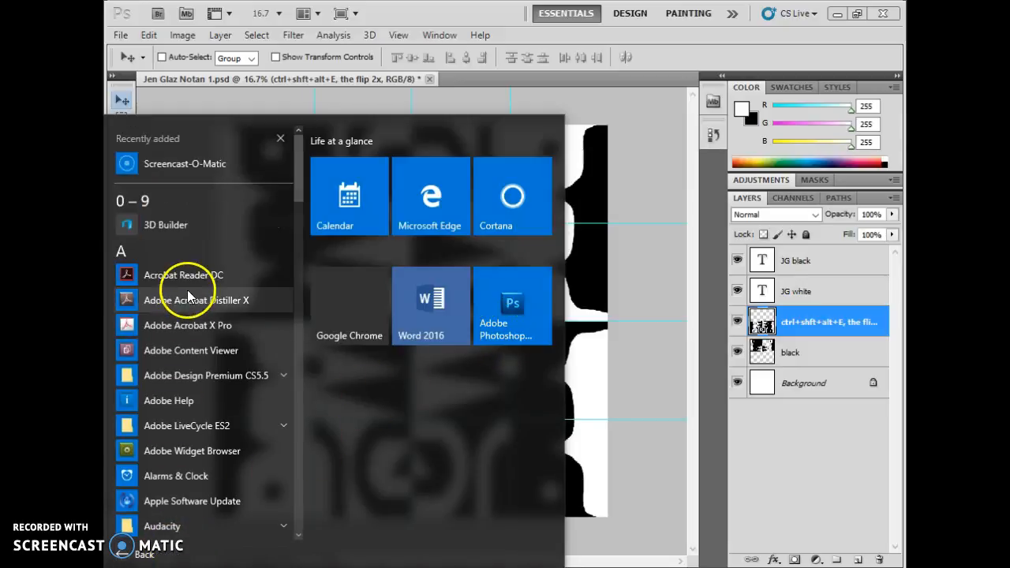
{"action": "left_click", "coordinate": [264, 375]}
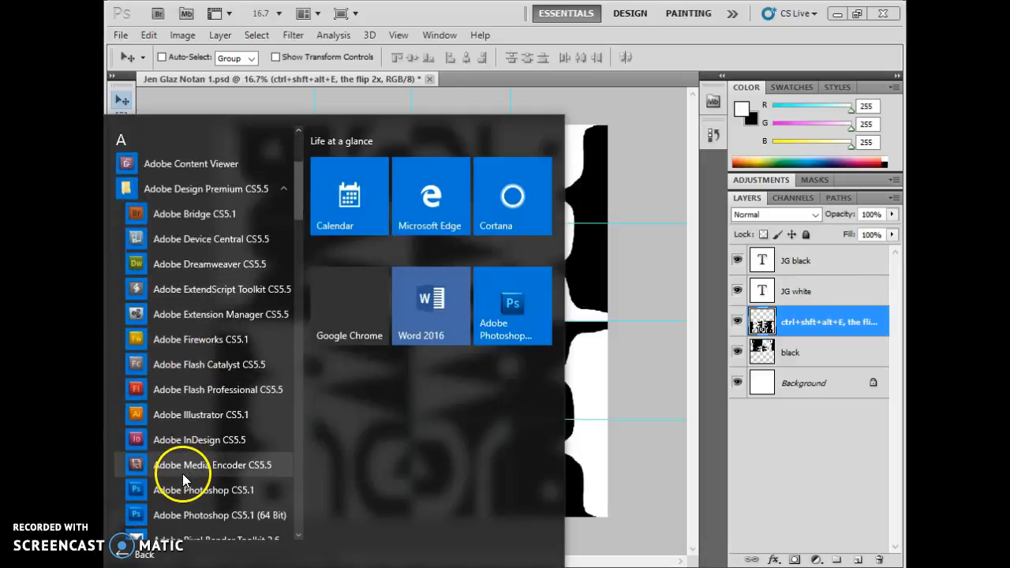
{"action": "scroll", "coordinate": [199, 513], "scroll_direction": "down", "scroll_amount": 1}
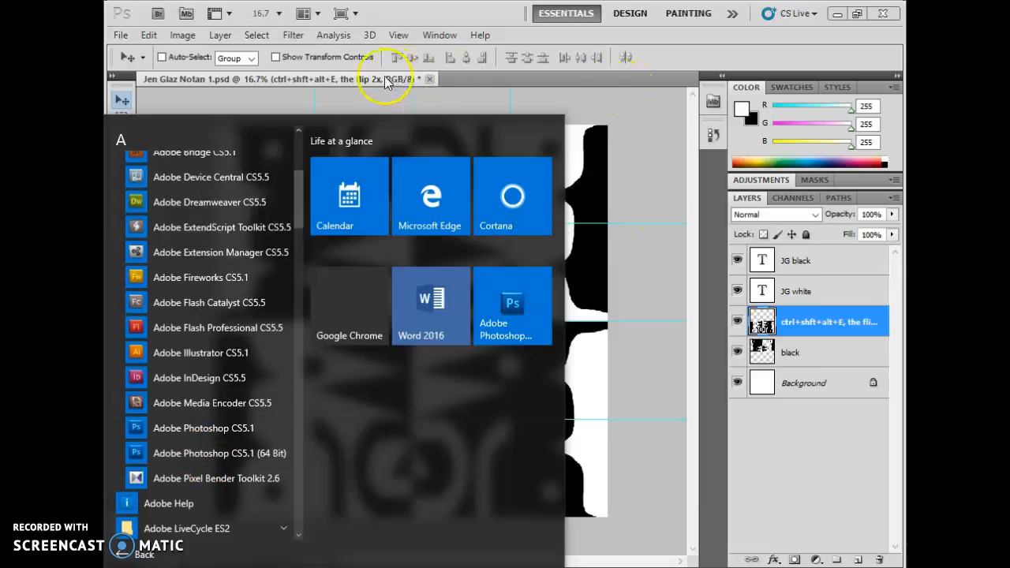
{"action": "left_click", "coordinate": [351, 79]}
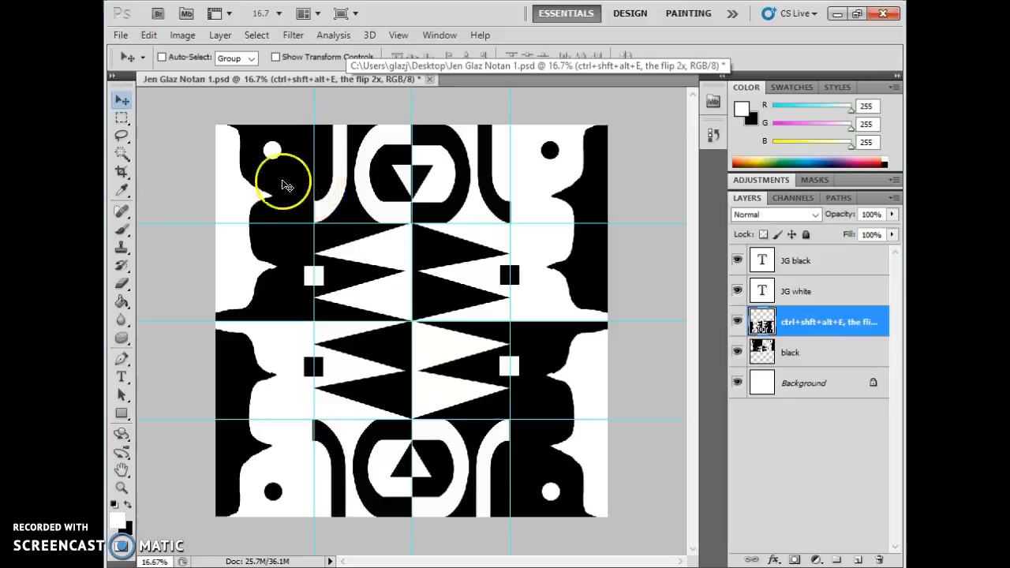
- Begin opening an existing file and browse to the Pictures library
{"action": "left_click", "coordinate": [121, 34]}
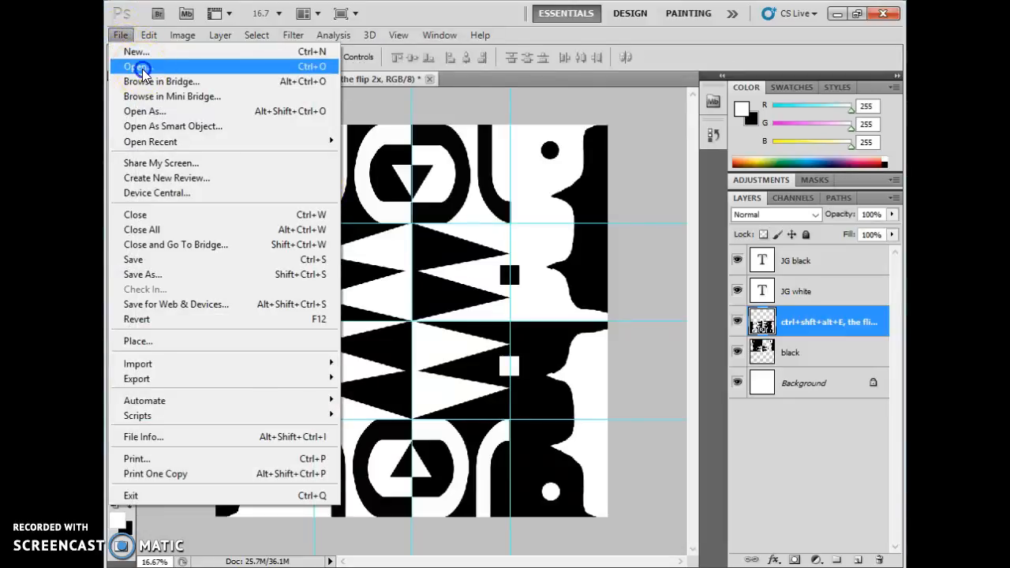
{"action": "left_click", "coordinate": [136, 66]}
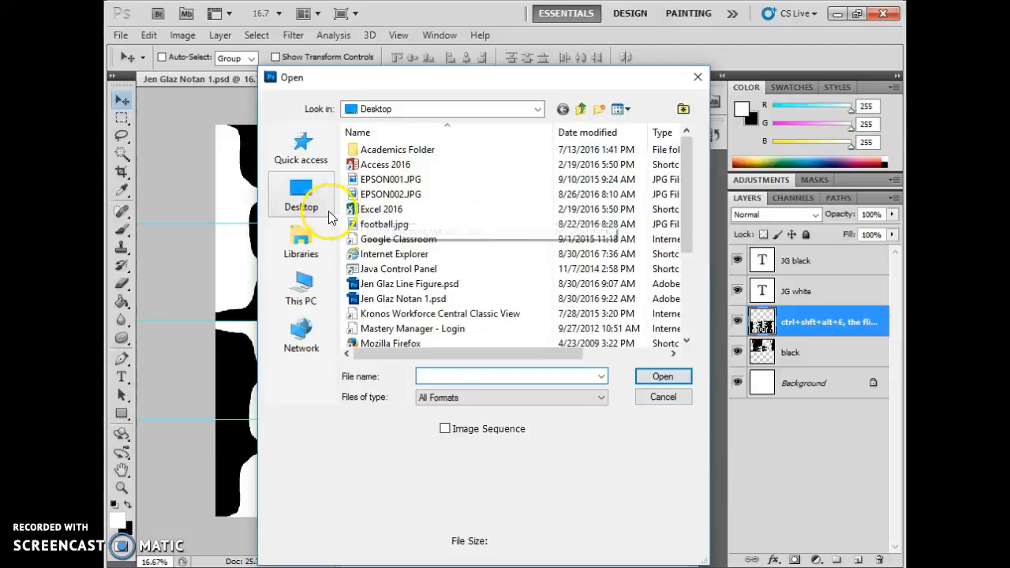
{"action": "left_click", "coordinate": [304, 231]}
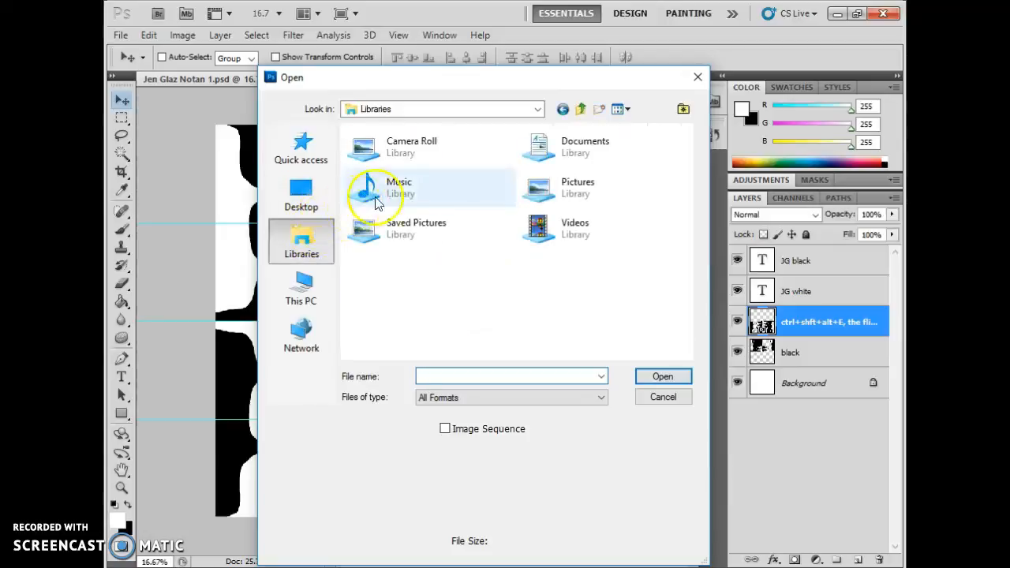
{"action": "double_click", "coordinate": [537, 191]}
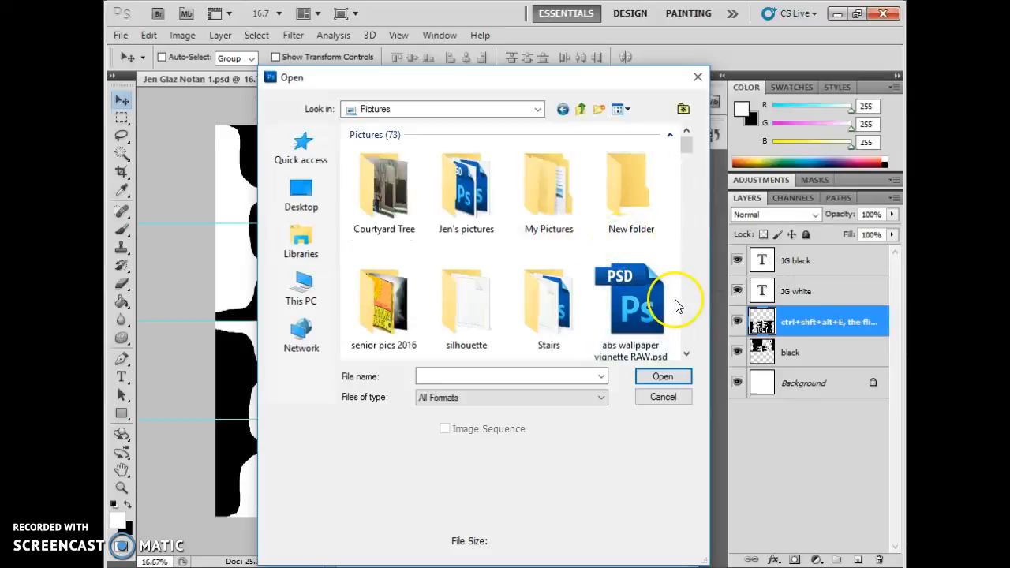
- Look through the files and folders in the Pictures library, including the My Pictures subfolder
{"action": "left_click", "coordinate": [688, 315]}
{"action": "left_click", "coordinate": [690, 315]}
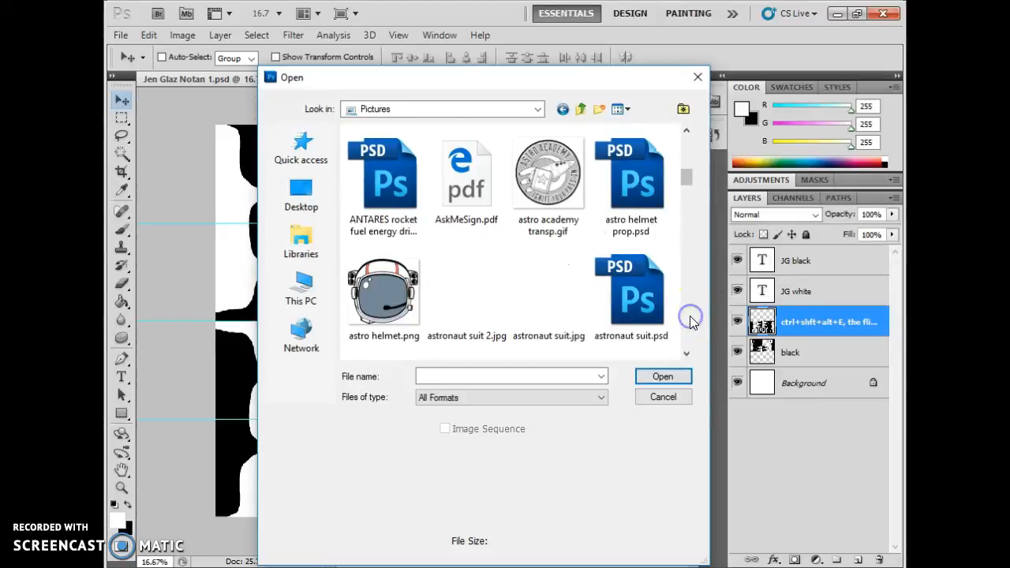
{"action": "left_click", "coordinate": [689, 317]}
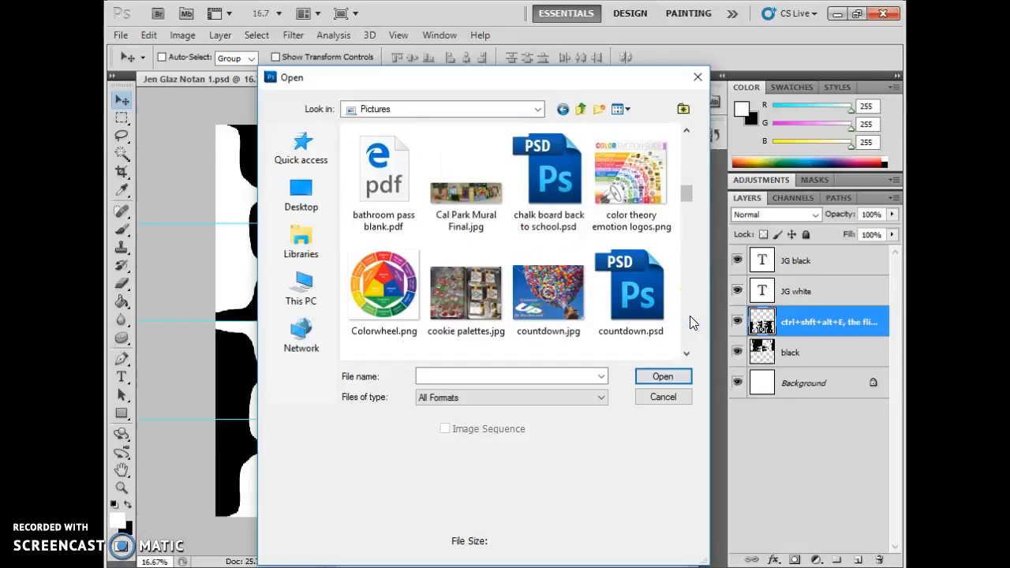
{"action": "left_click", "coordinate": [689, 315]}
{"action": "left_click", "coordinate": [689, 316]}
{"action": "left_click", "coordinate": [689, 317]}
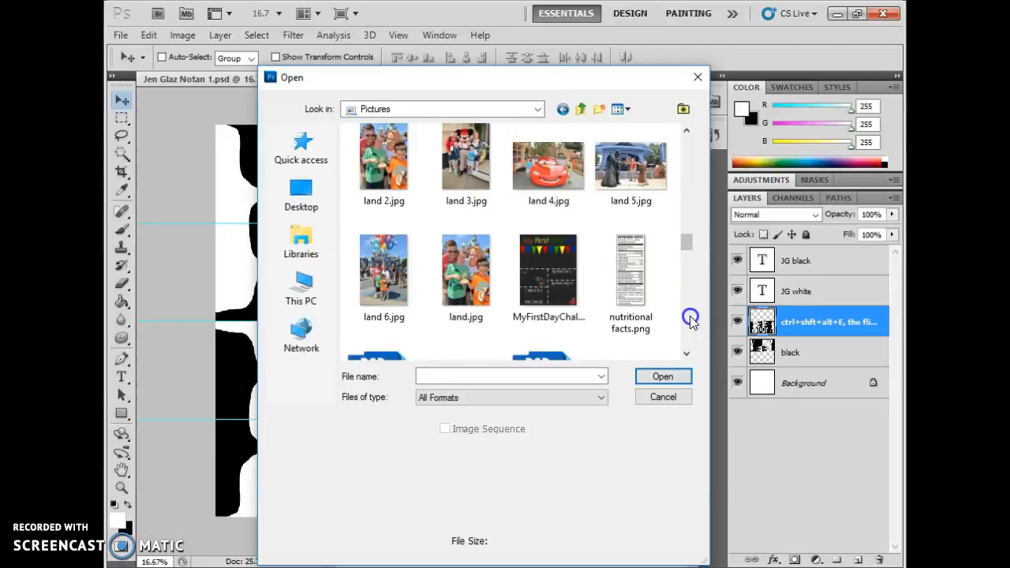
{"action": "left_click", "coordinate": [690, 316]}
{"action": "left_click", "coordinate": [689, 317]}
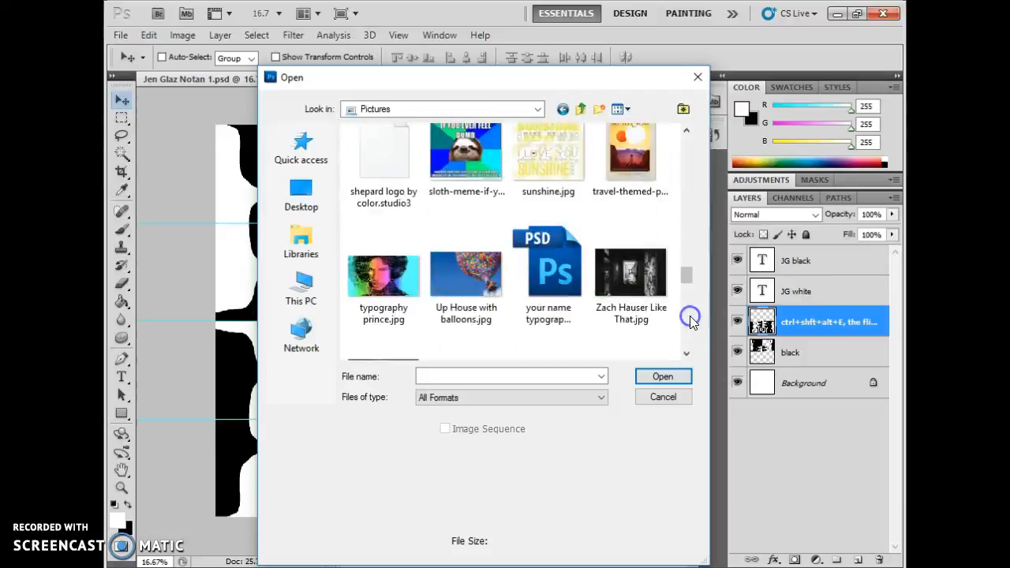
{"action": "left_click", "coordinate": [690, 317]}
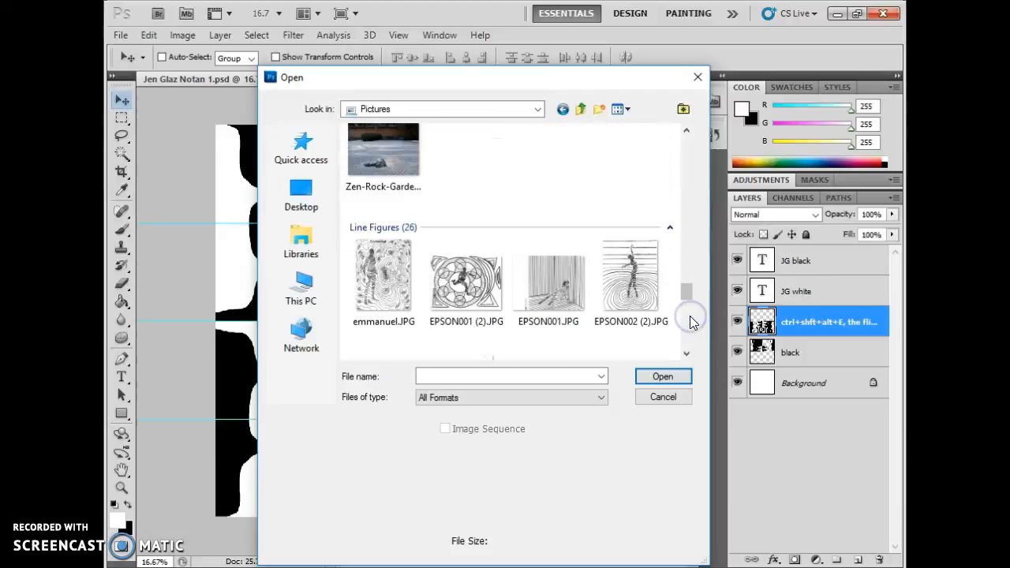
{"action": "left_click", "coordinate": [690, 322]}
{"action": "left_click", "coordinate": [689, 323]}
{"action": "left_click", "coordinate": [689, 325]}
{"action": "left_click_drag", "start_coordinate": [688, 337], "coordinate": [689, 138]}
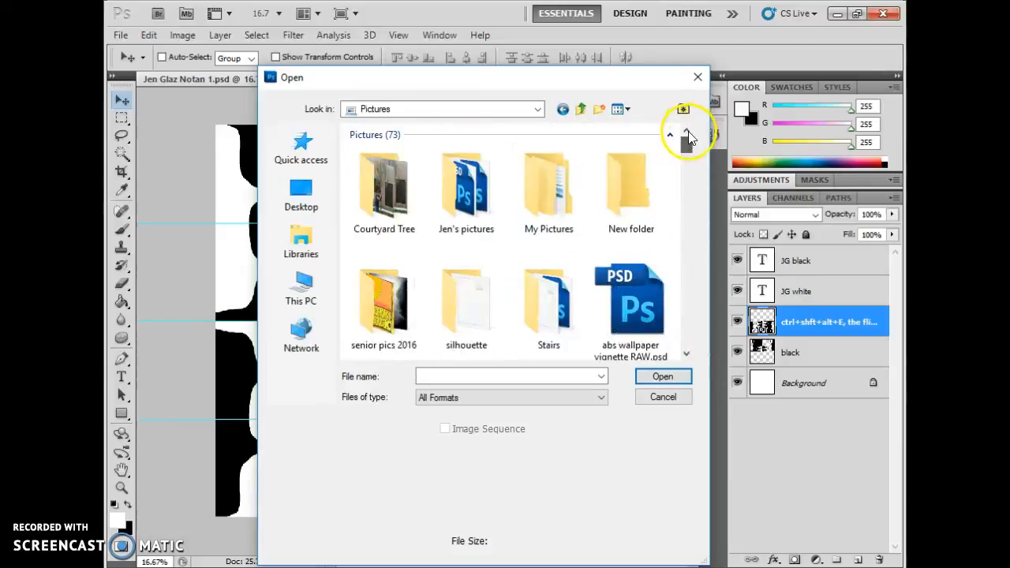
{"action": "double_click", "coordinate": [538, 209]}
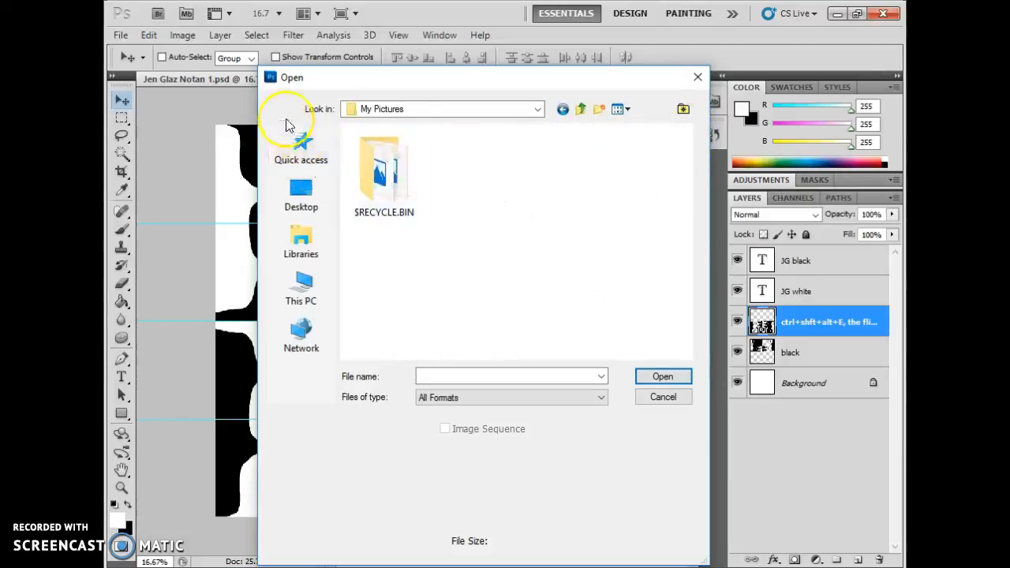
{"action": "left_click", "coordinate": [579, 109]}
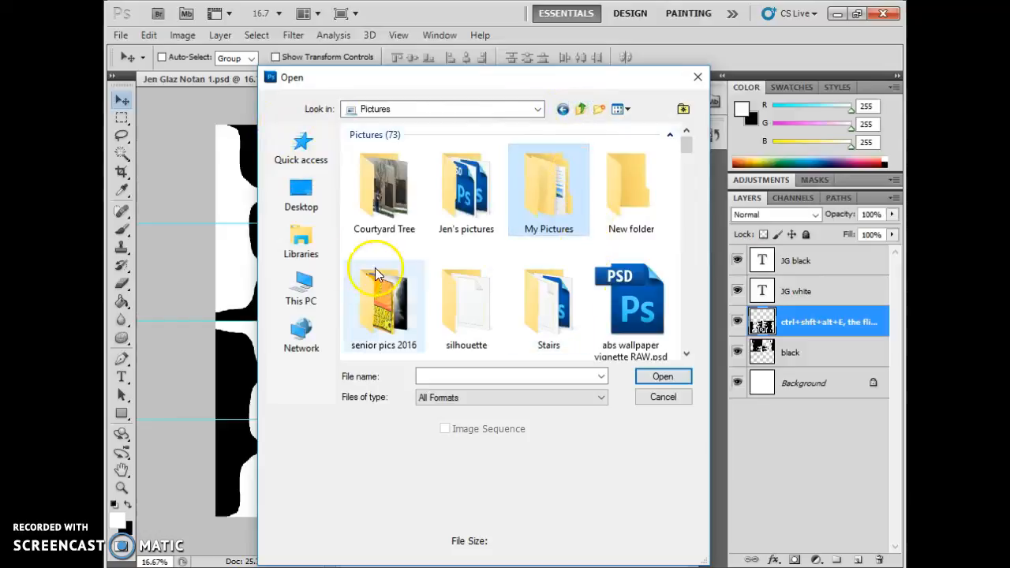
- Open the photo 20160518_090426.jpg of people digging in the grass from the Courtyard Tree folder
{"action": "double_click", "coordinate": [382, 193]}
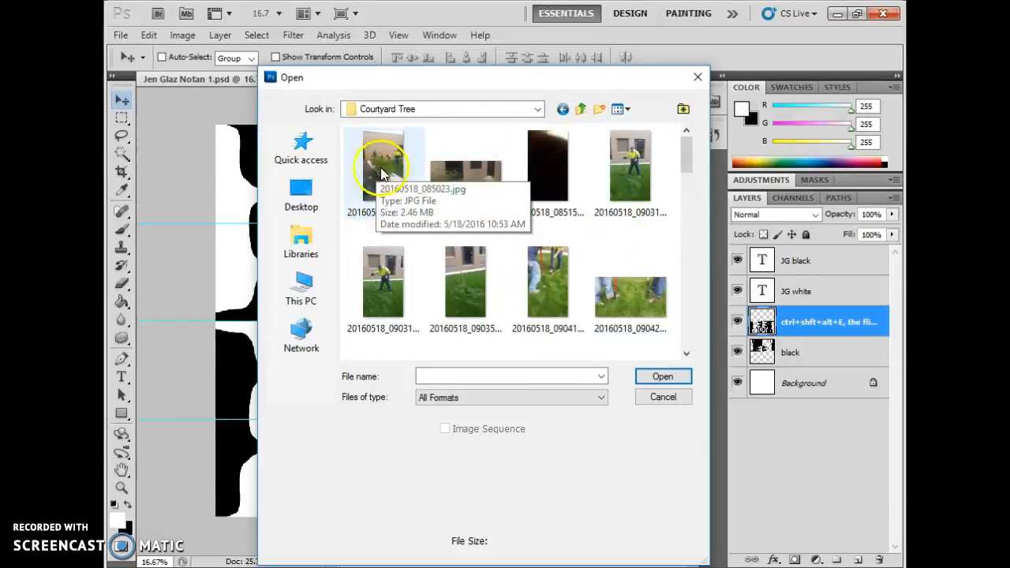
{"action": "scroll", "coordinate": [689, 307], "scroll_direction": "down", "scroll_amount": 3}
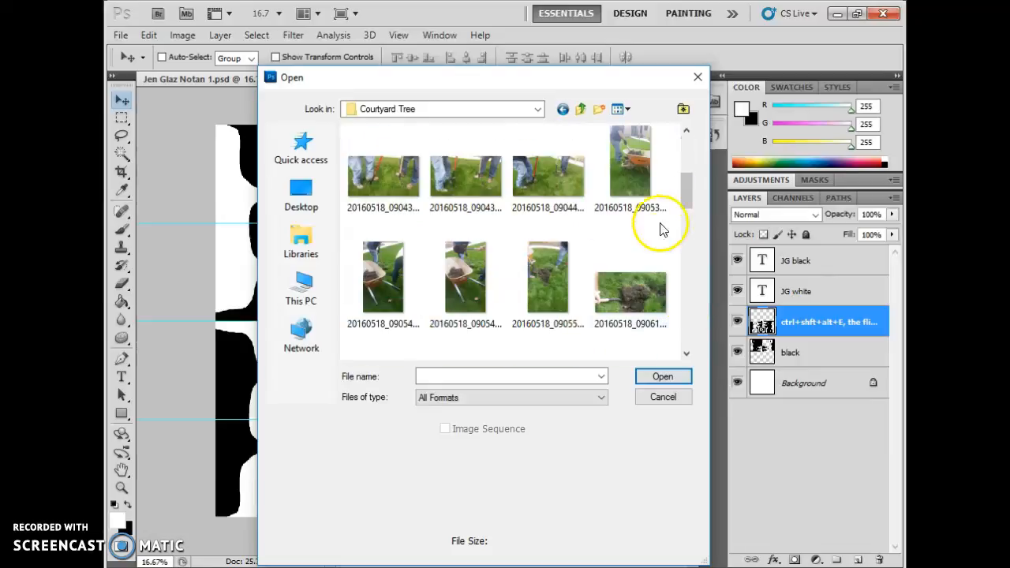
{"action": "scroll", "coordinate": [688, 158], "scroll_direction": "up", "scroll_amount": 3}
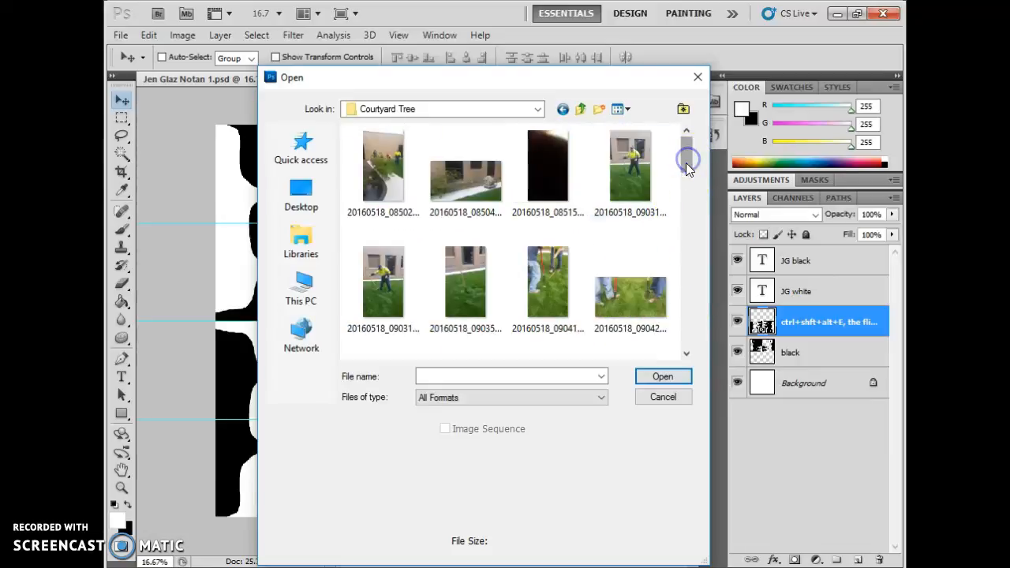
{"action": "left_click", "coordinate": [631, 290]}
{"action": "left_click", "coordinate": [654, 377]}
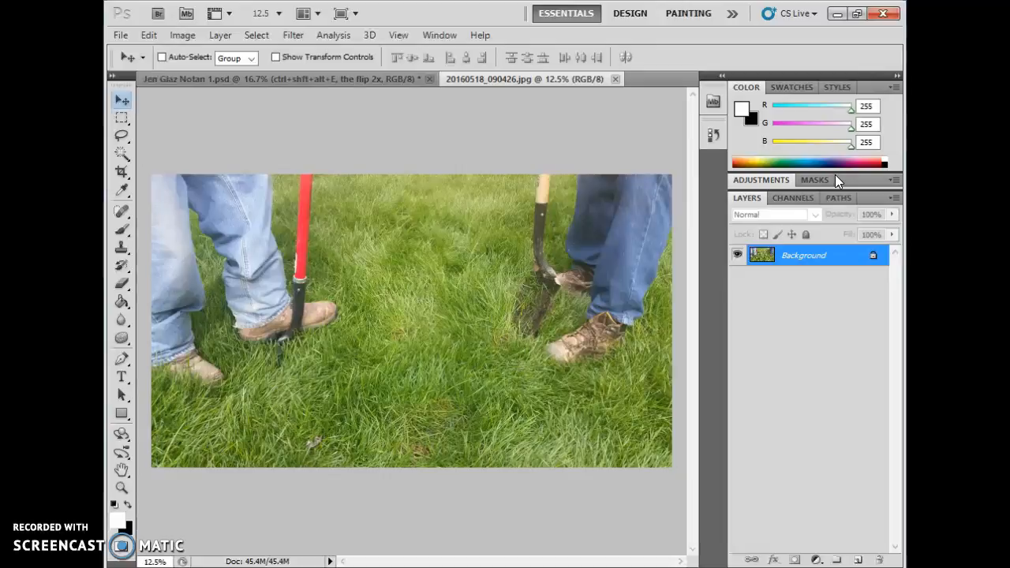
- Review the available workspaces and the list of panels that can be shown
{"action": "left_click", "coordinate": [432, 36]}
{"action": "mouse_move", "coordinate": [447, 65]}
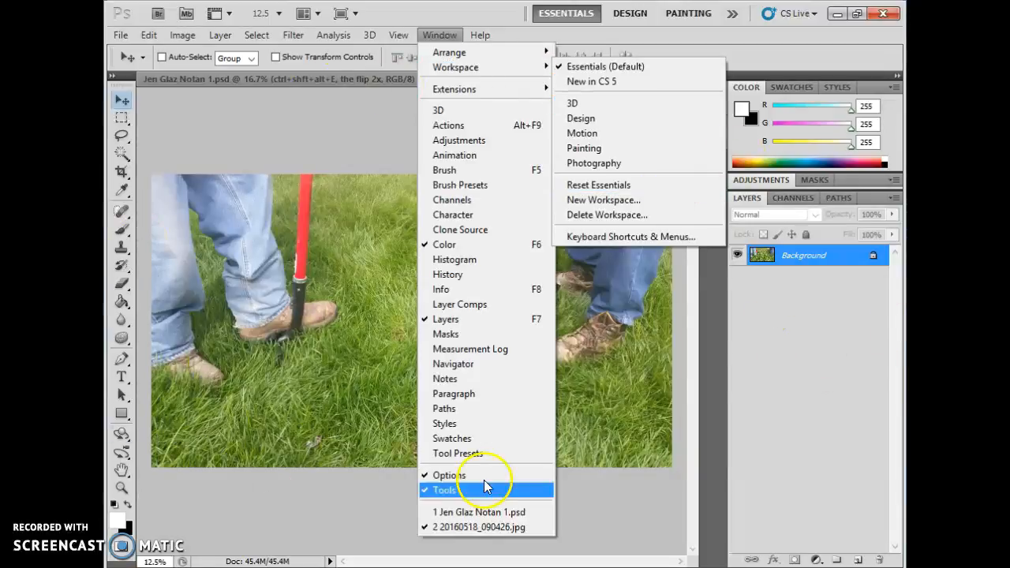
{"action": "left_click", "coordinate": [827, 326]}
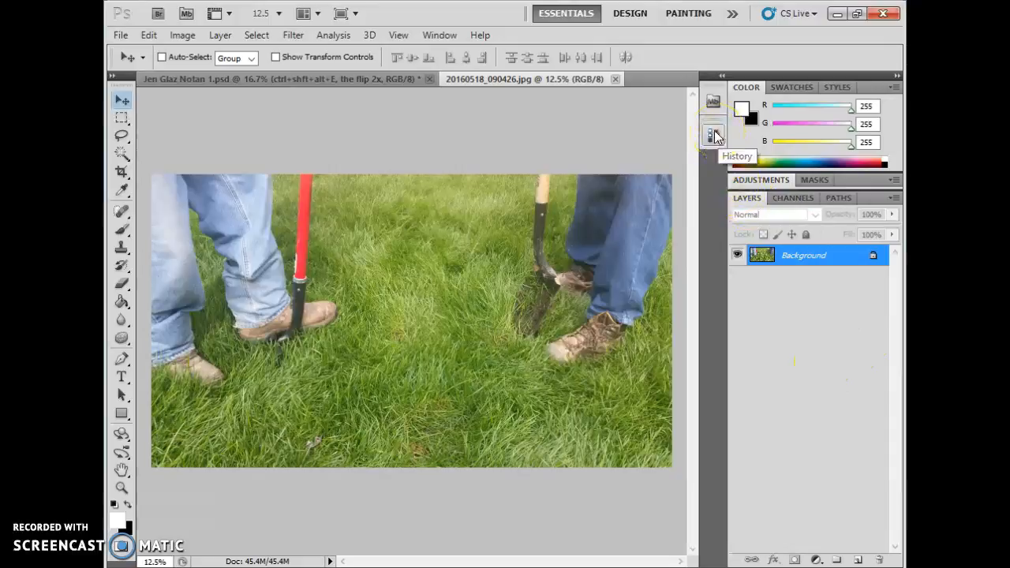
- Show the History panel for the photo and collapse it again
{"action": "left_click", "coordinate": [438, 36]}
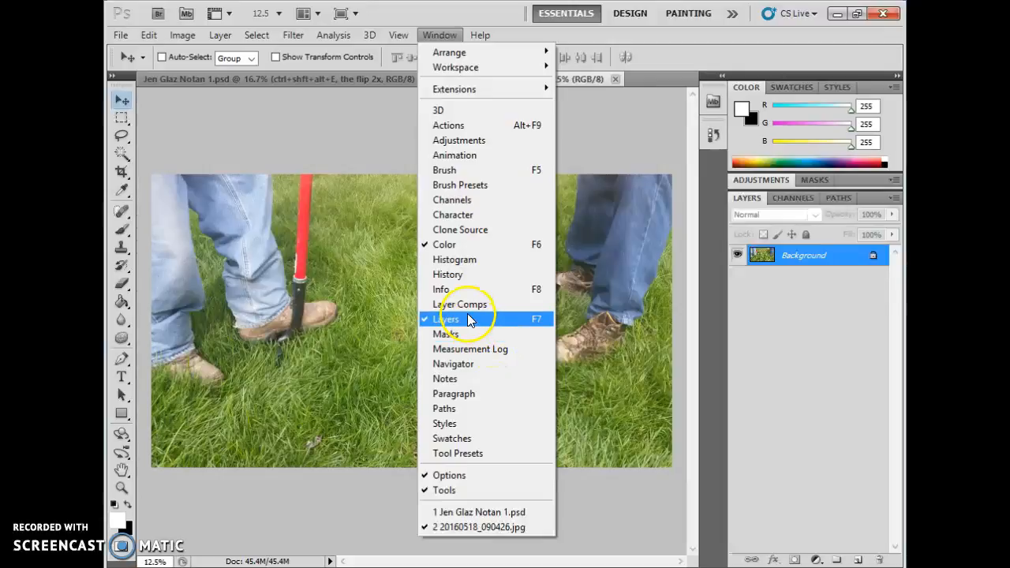
{"action": "left_click", "coordinate": [463, 275]}
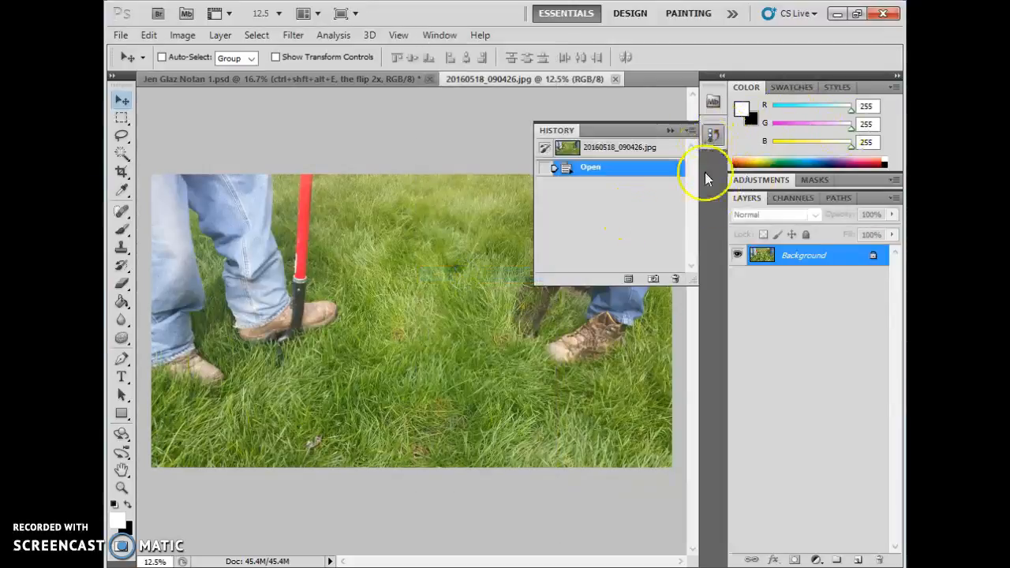
{"action": "left_click", "coordinate": [668, 133]}
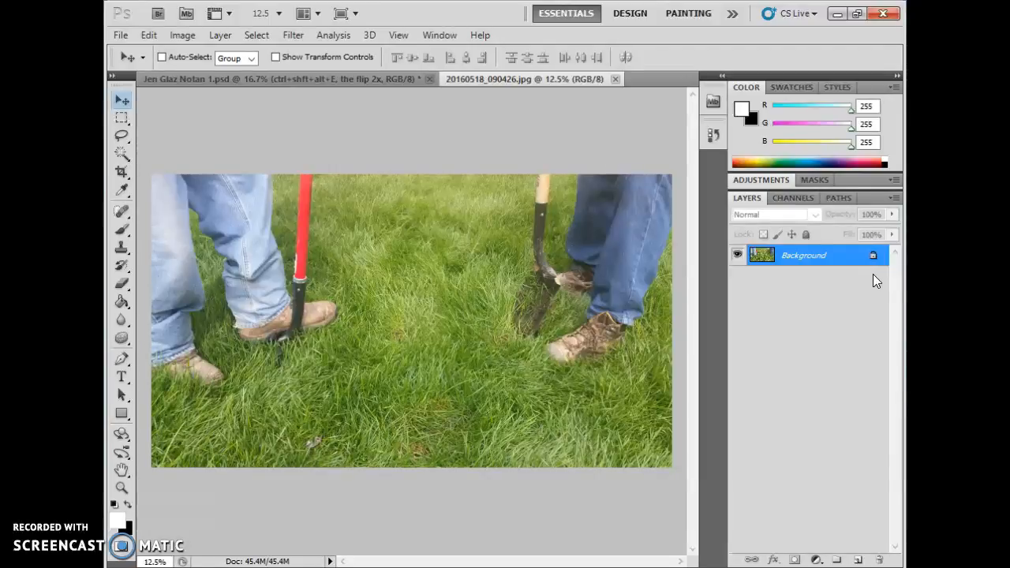
- Expand the History panel, select the photo's Open state, and collapse the panel
{"action": "left_click", "coordinate": [735, 134]}
{"action": "left_click", "coordinate": [709, 137]}
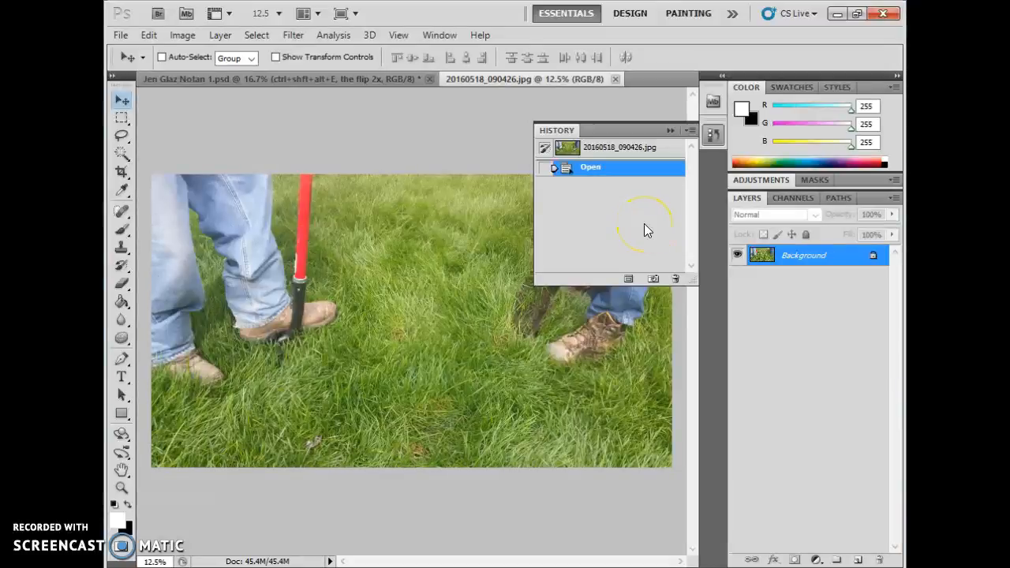
{"action": "left_click", "coordinate": [626, 176]}
{"action": "left_click", "coordinate": [605, 167]}
{"action": "left_click", "coordinate": [662, 134]}
{"action": "left_click", "coordinate": [667, 130]}
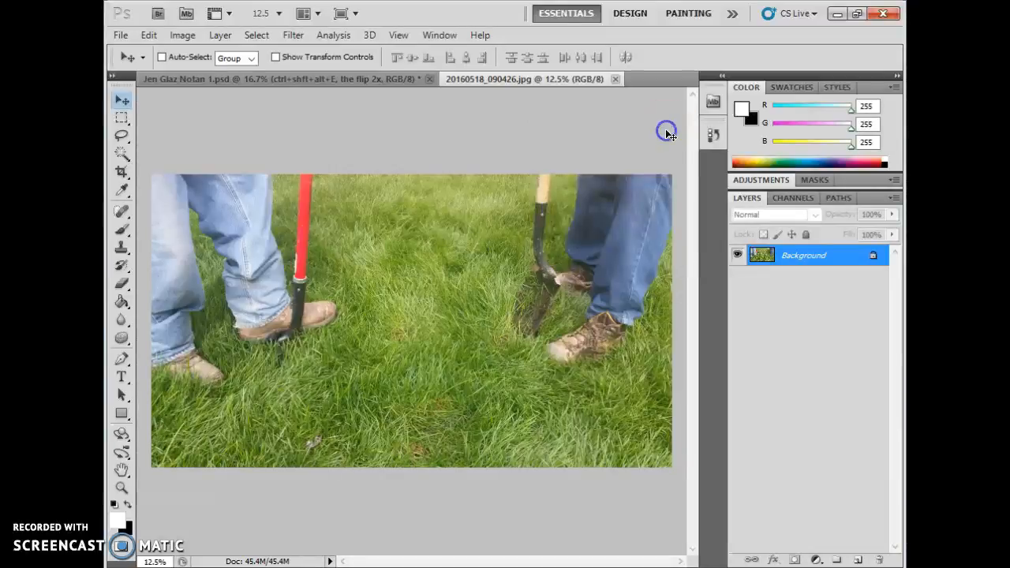
- Select the Background layer and review the commands available for layers
{"action": "left_click", "coordinate": [804, 260]}
{"action": "left_click", "coordinate": [221, 37]}
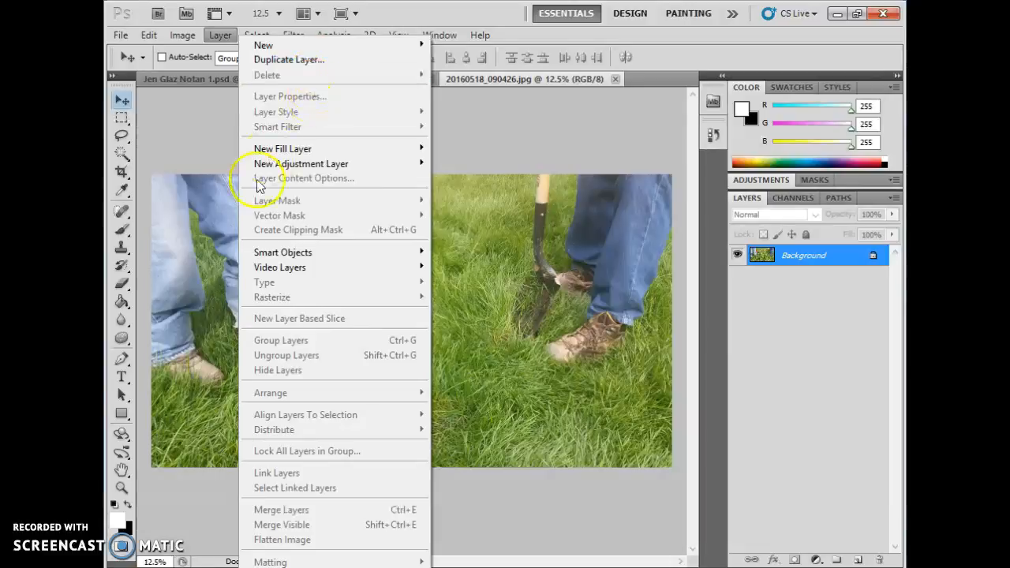
{"action": "left_click", "coordinate": [140, 533]}
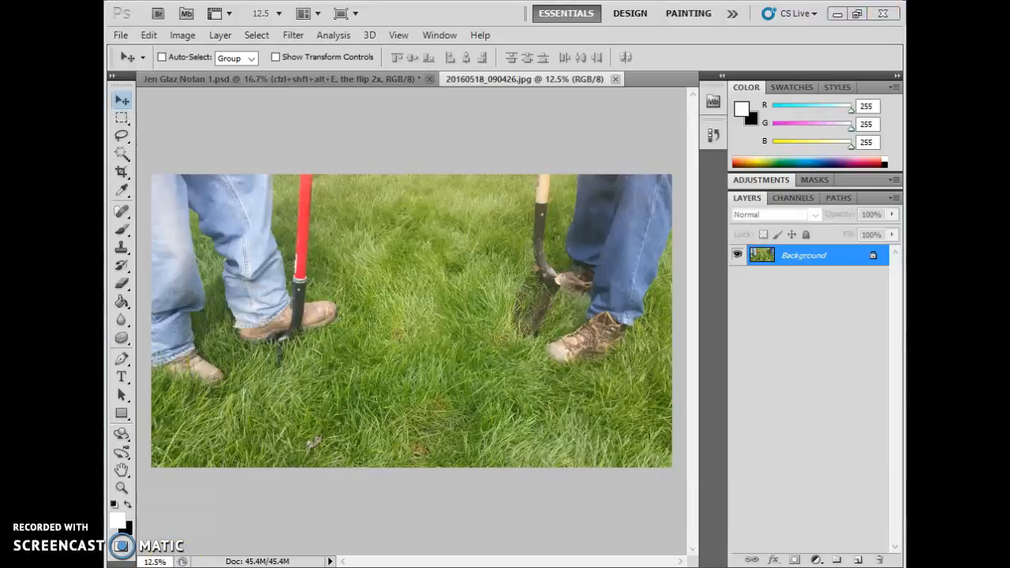
- Open a File Explorer window and minimize Photoshop behind it
{"action": "left_click", "coordinate": [198, 563]}
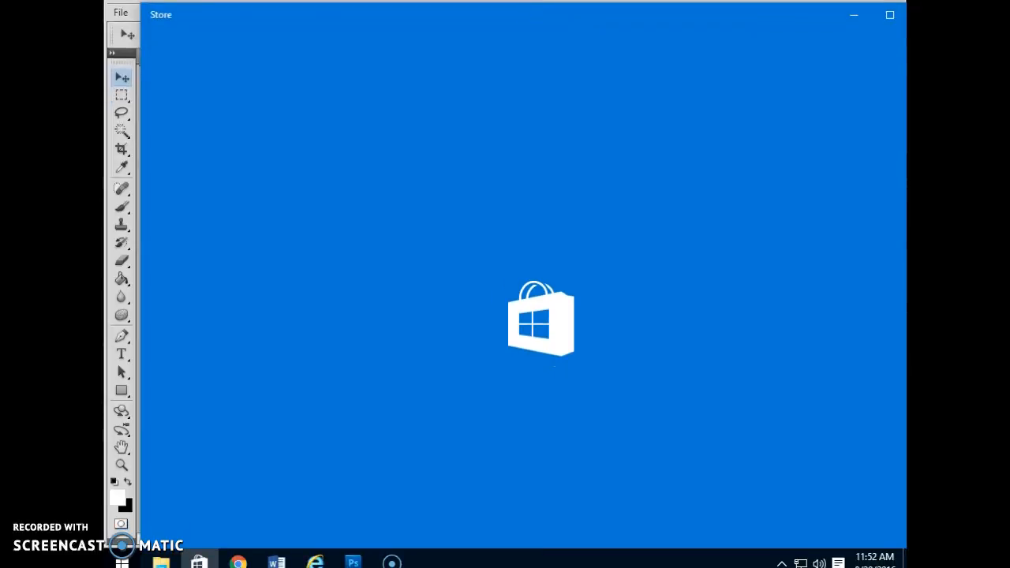
{"action": "left_click", "coordinate": [194, 562]}
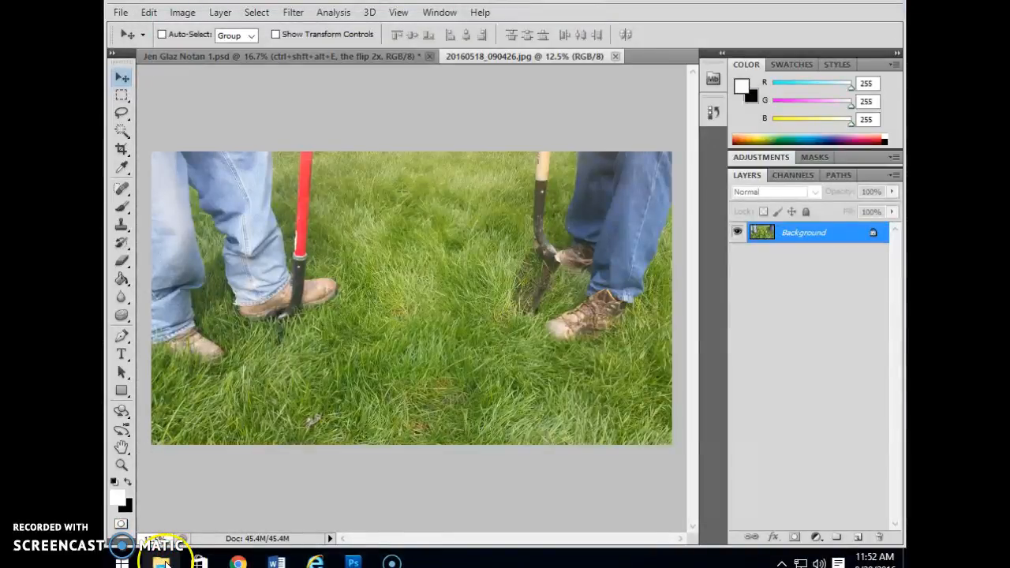
{"action": "left_click", "coordinate": [161, 561]}
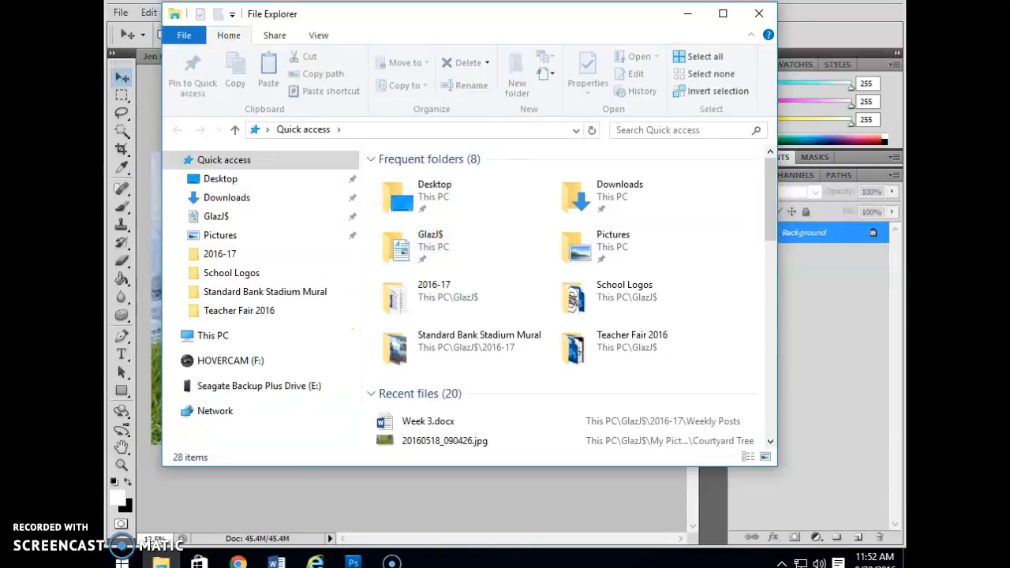
{"action": "left_click", "coordinate": [836, 2]}
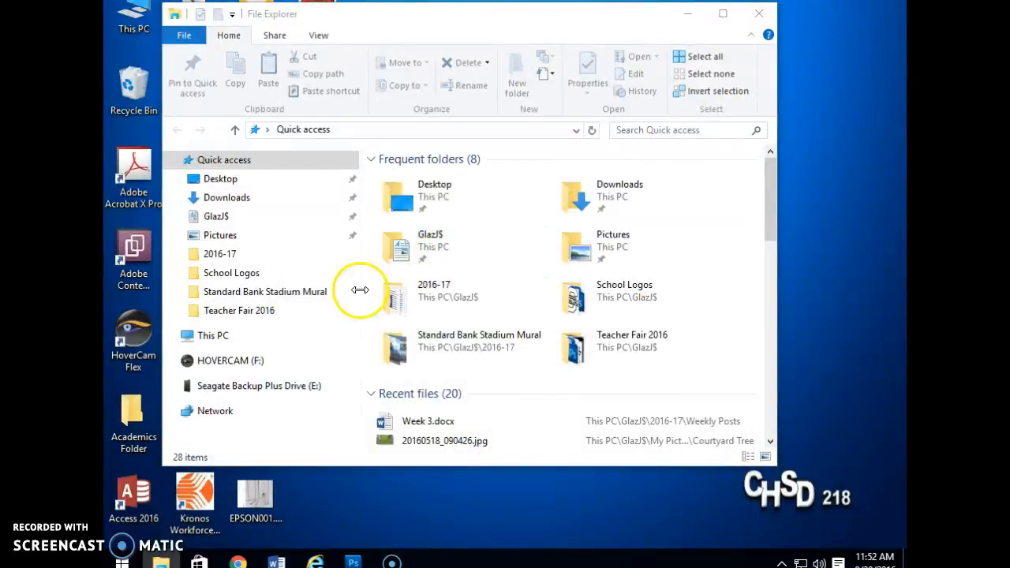
- In File Explorer's Pictures folder, select the three Alan B Shepard portrait files, and switch back to Photoshop
{"action": "left_click", "coordinate": [227, 238]}
{"action": "left_click", "coordinate": [513, 383]}
{"action": "left_click", "coordinate": [604, 384], "text": "ctrl"}
{"action": "left_click", "coordinate": [707, 385], "text": "ctrl"}
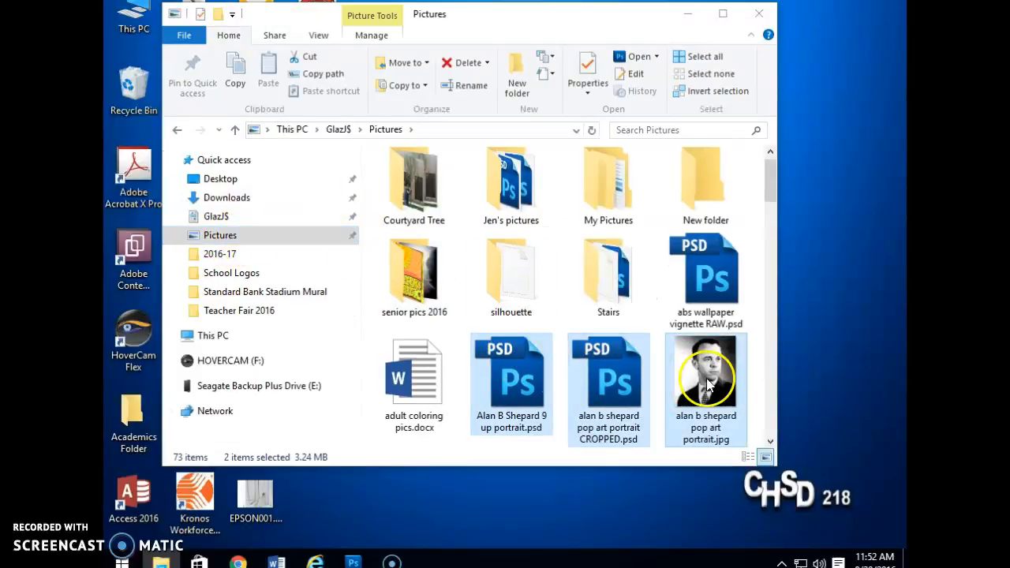
{"action": "left_click_drag", "start_coordinate": [744, 349], "coordinate": [708, 404]}
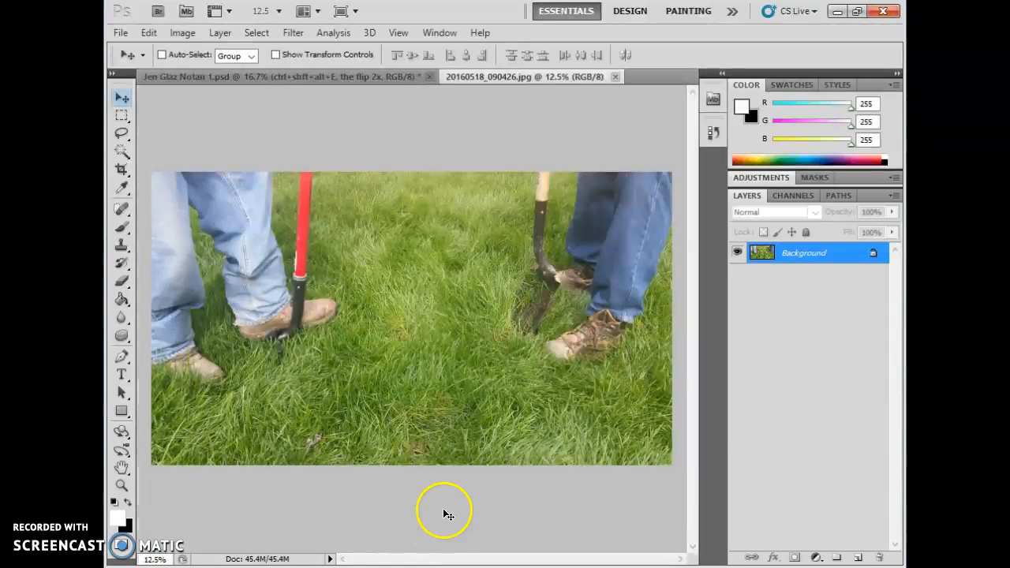
{"action": "left_click_drag", "start_coordinate": [443, 509], "coordinate": [446, 468]}
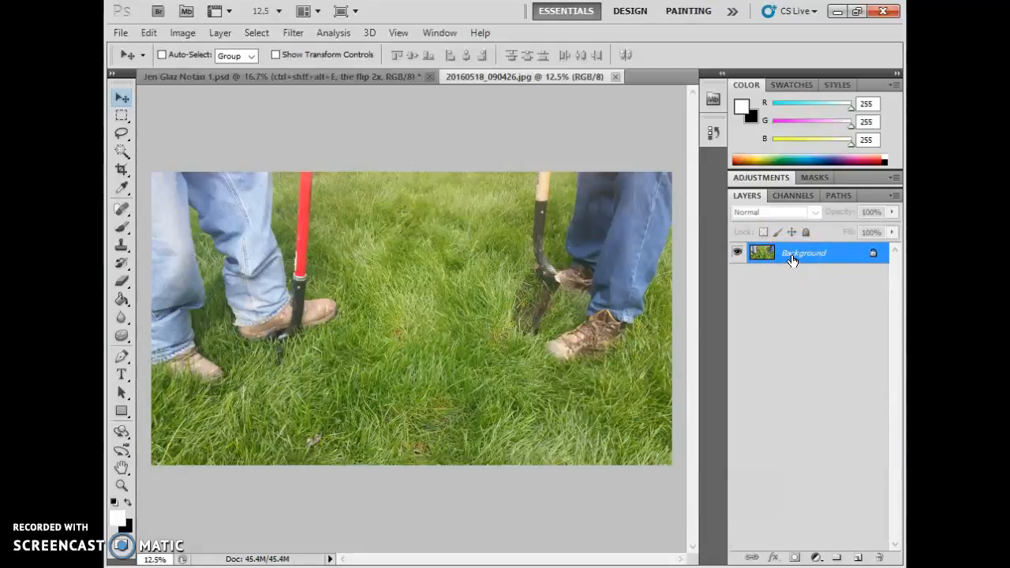
- Duplicate the Background layer within the photo as Background copy
{"action": "left_click", "coordinate": [833, 261]}
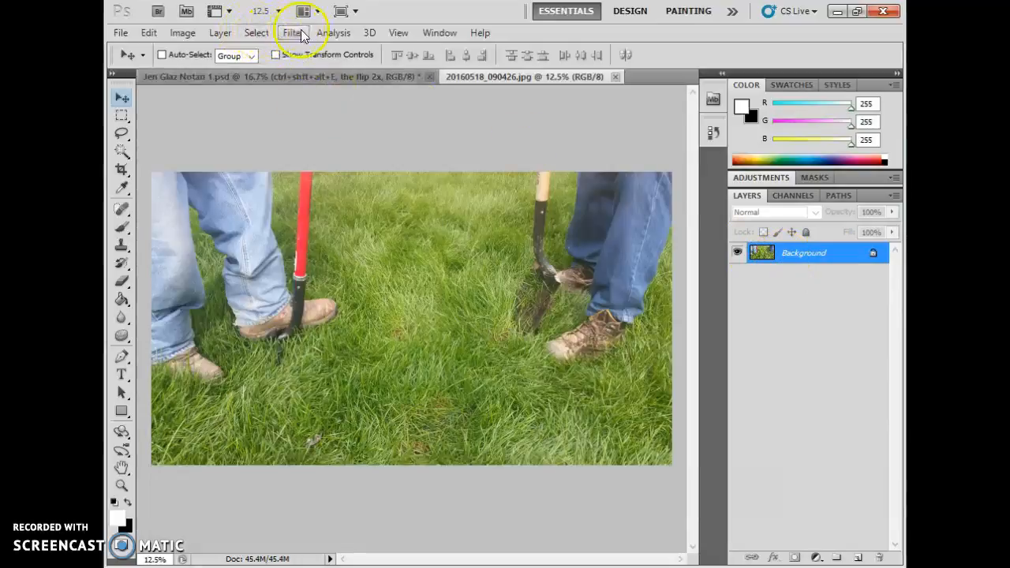
{"action": "left_click", "coordinate": [231, 32]}
{"action": "left_click", "coordinate": [275, 58]}
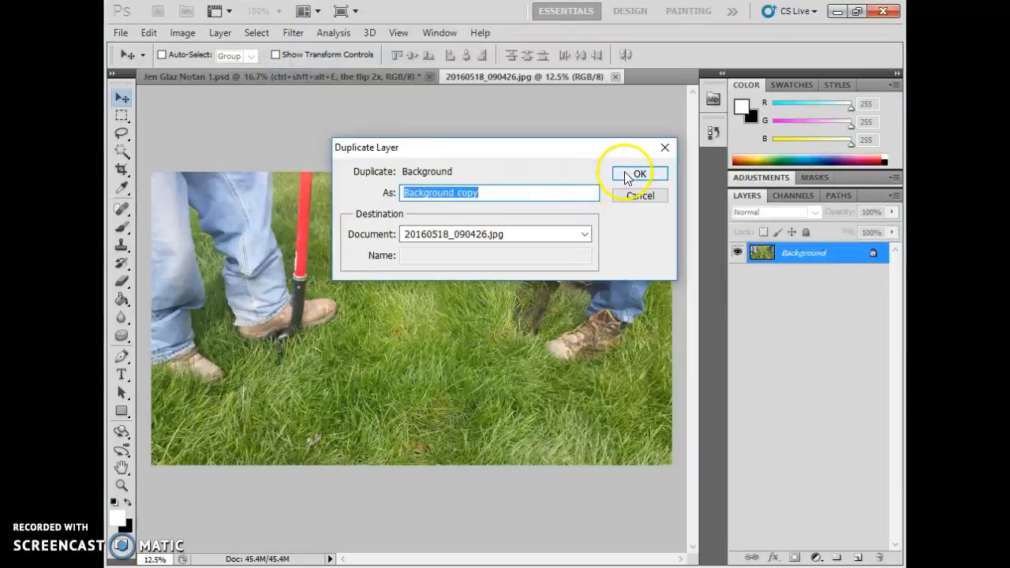
{"action": "left_click", "coordinate": [628, 175]}
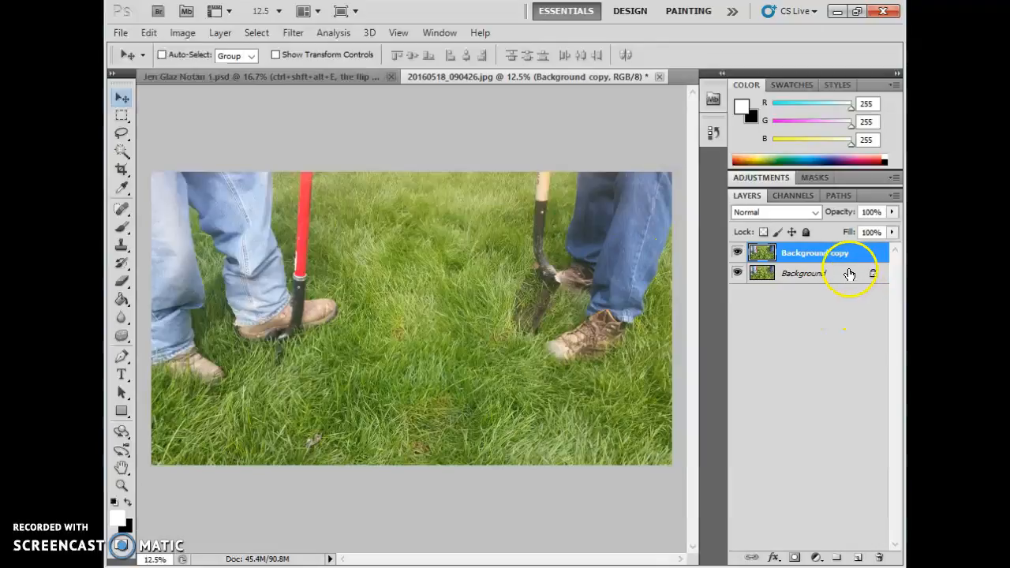
- Make a second duplicate from the Background copy layer and delete that new duplicate
{"action": "key", "text": "ctrl+j"}
{"action": "left_click", "coordinate": [787, 253]}
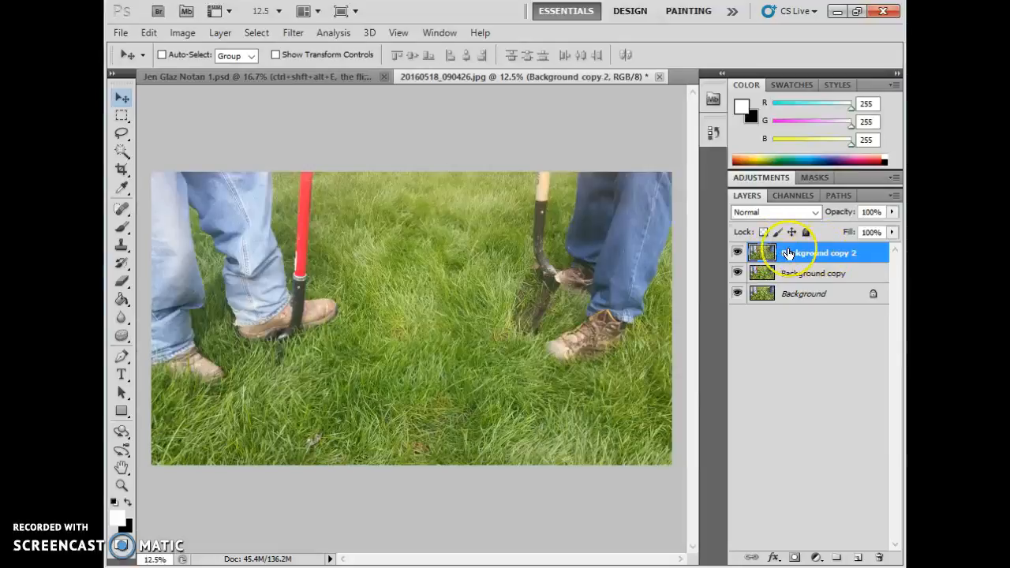
{"action": "key", "text": "Delete"}
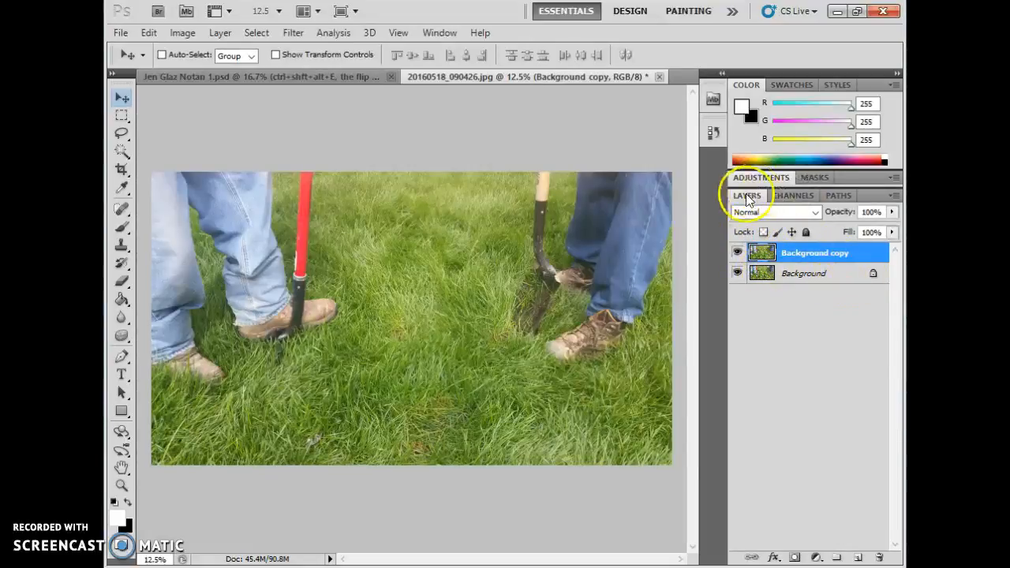
- Review which panels can be shown in the workspace and deselect all layers
{"action": "left_click", "coordinate": [422, 35]}
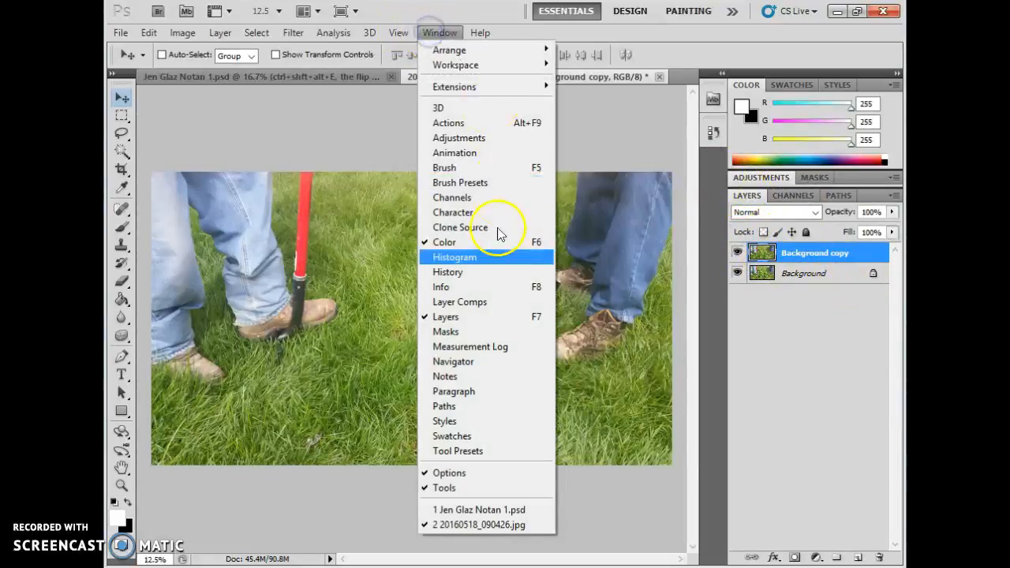
{"action": "left_click", "coordinate": [498, 327]}
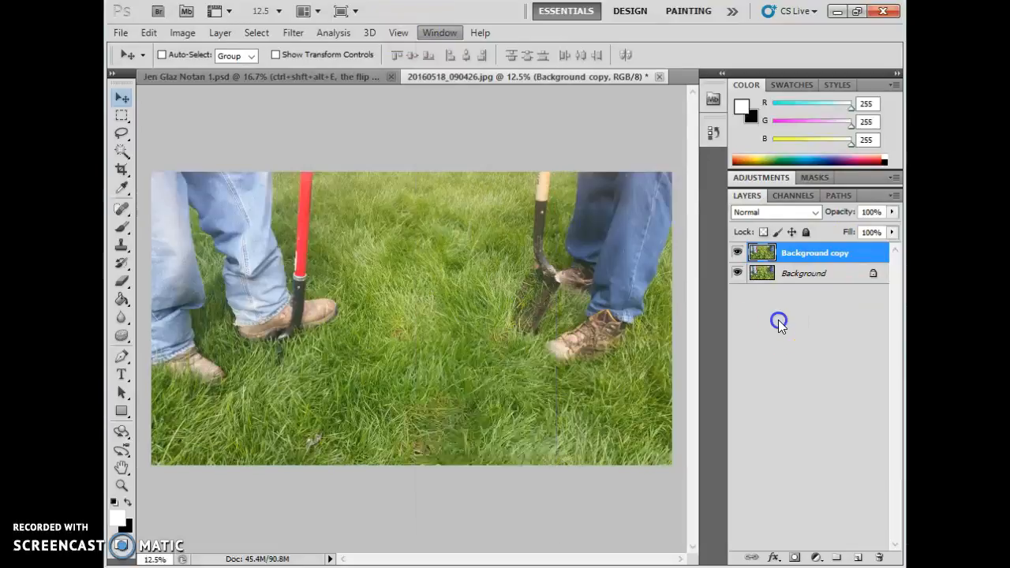
{"action": "left_click", "coordinate": [778, 319]}
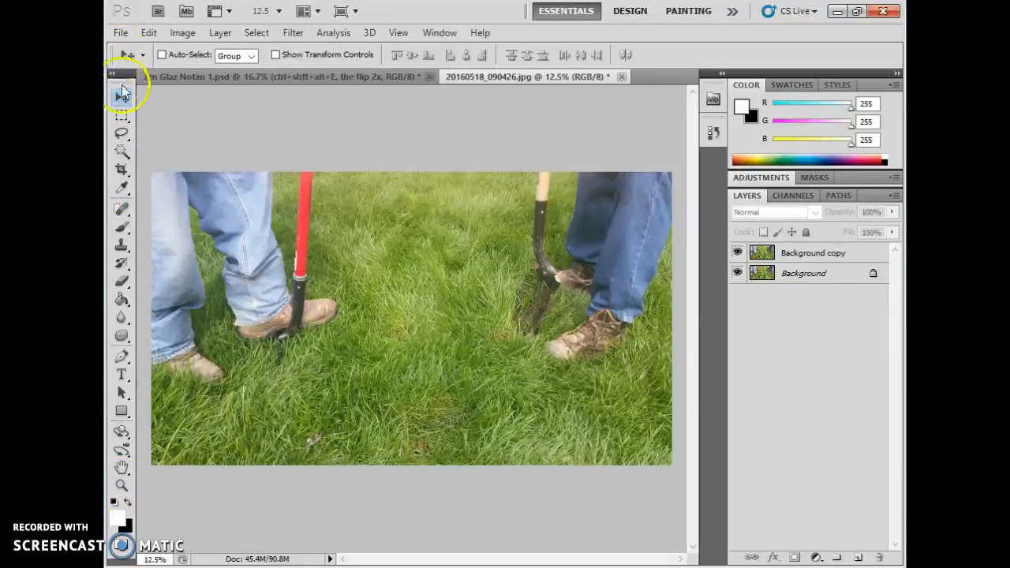
- Try a crop frame with the Crop tool, narrow it around the boot and red-handled shovel, and cancel the crop
{"action": "left_click_drag", "start_coordinate": [122, 169], "coordinate": [162, 171]}
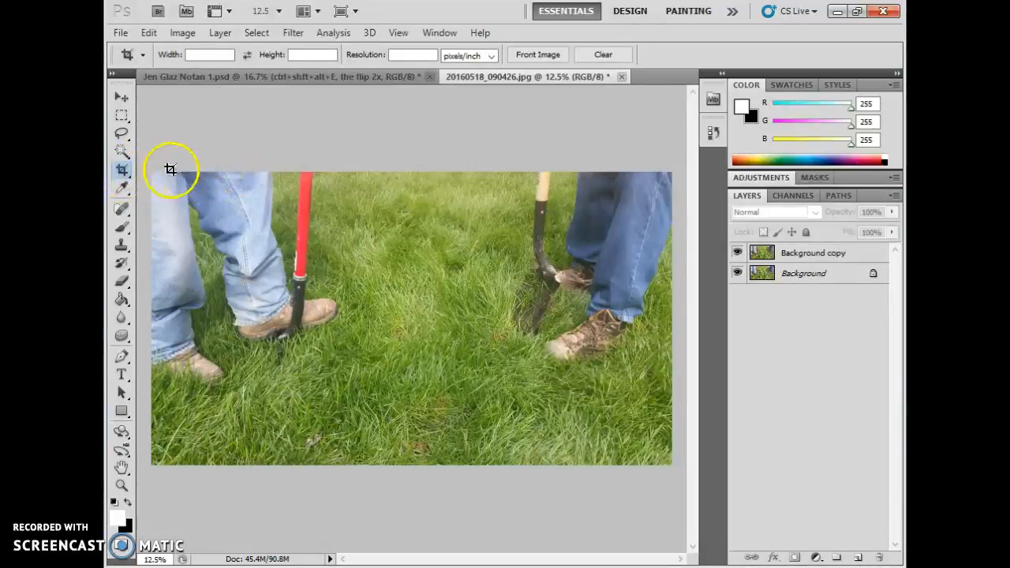
{"action": "left_click_drag", "start_coordinate": [295, 272], "coordinate": [655, 458]}
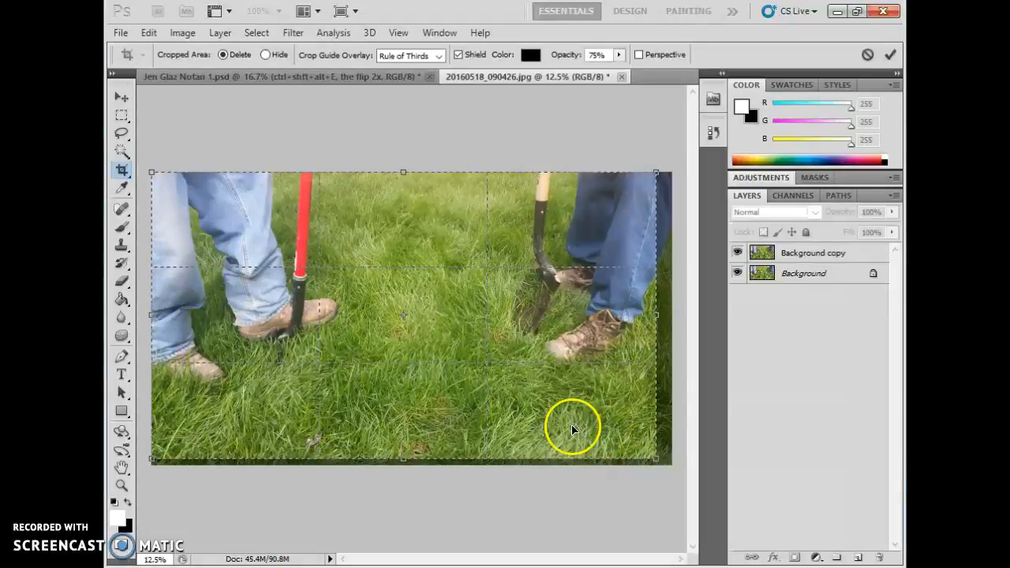
{"action": "mouse_move", "coordinate": [402, 465]}
{"action": "left_mouse_down"}
{"action": "mouse_move", "coordinate": [402, 443]}
{"action": "mouse_move", "coordinate": [404, 464]}
{"action": "left_mouse_up"}
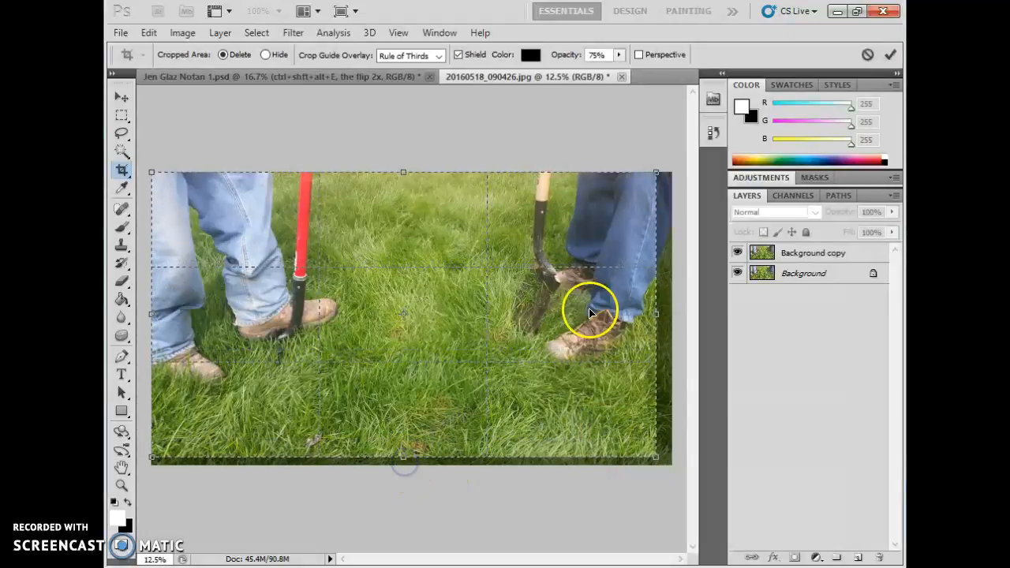
{"action": "left_click_drag", "start_coordinate": [661, 312], "coordinate": [669, 314]}
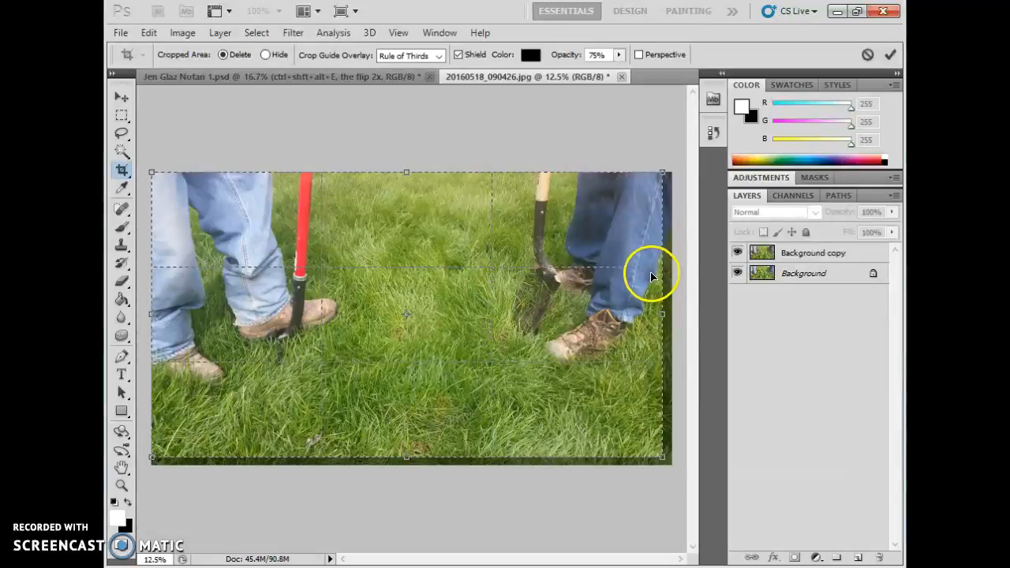
{"action": "left_click_drag", "start_coordinate": [662, 173], "coordinate": [342, 174]}
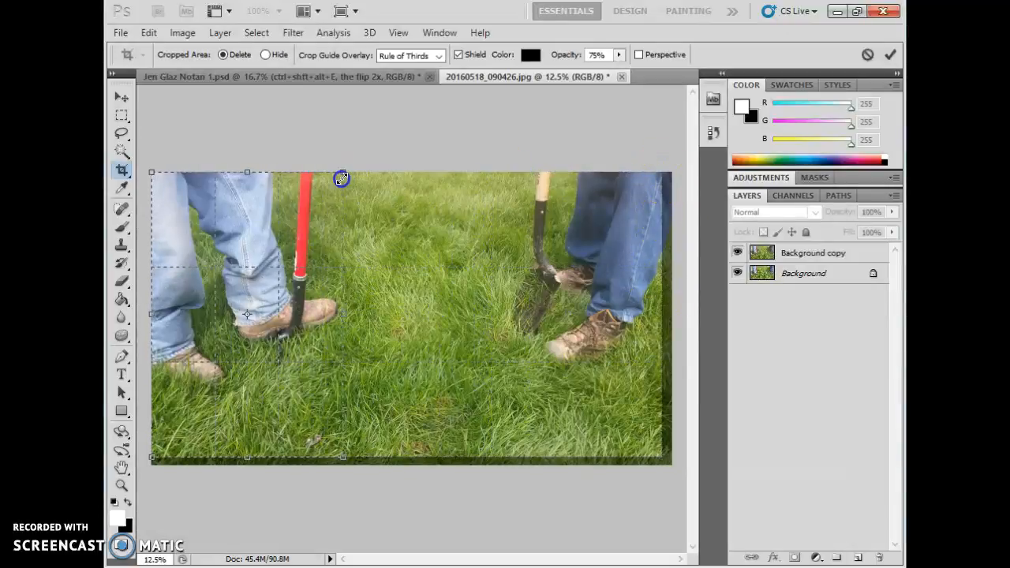
{"action": "left_click_drag", "start_coordinate": [249, 457], "coordinate": [253, 314]}
{"action": "left_click_drag", "start_coordinate": [151, 172], "coordinate": [166, 179]}
{"action": "left_click_drag", "start_coordinate": [215, 217], "coordinate": [220, 172]}
{"action": "left_click_drag", "start_coordinate": [280, 313], "coordinate": [303, 355]}
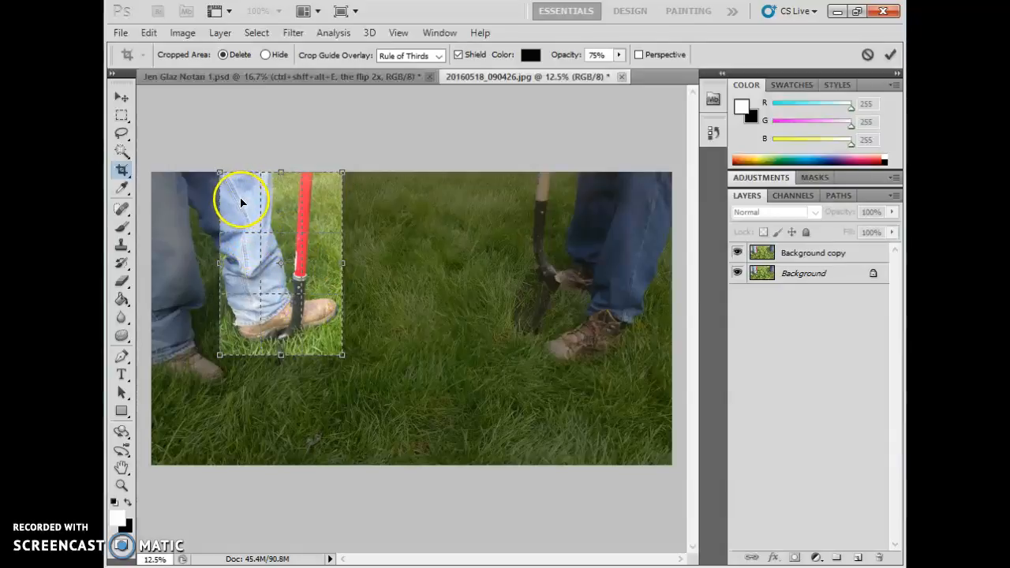
{"action": "key", "text": "Escape"}
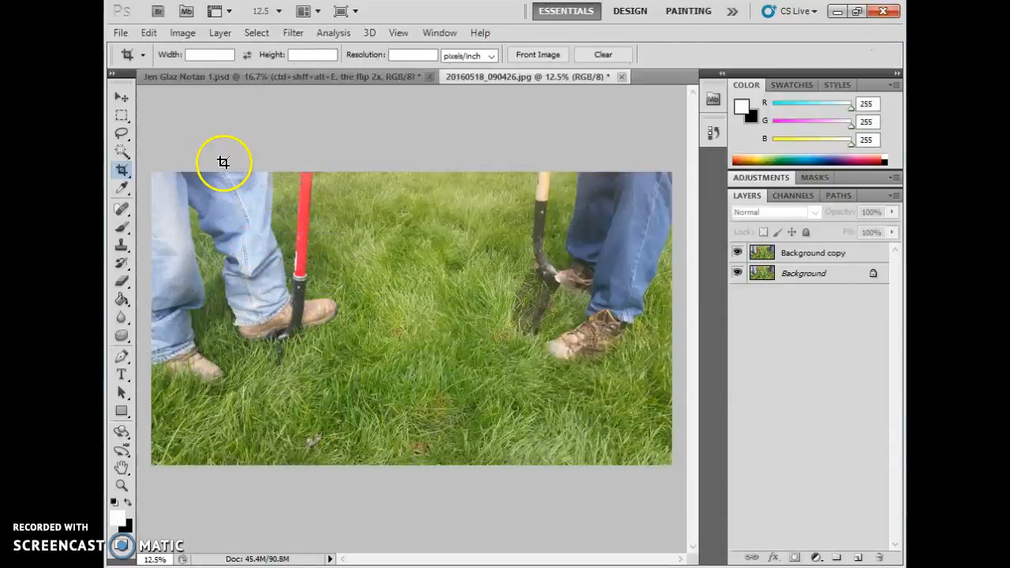
- Crop the photo to trim a narrow strip off its right and bottom edges
{"action": "left_click_drag", "start_coordinate": [154, 172], "coordinate": [657, 452]}
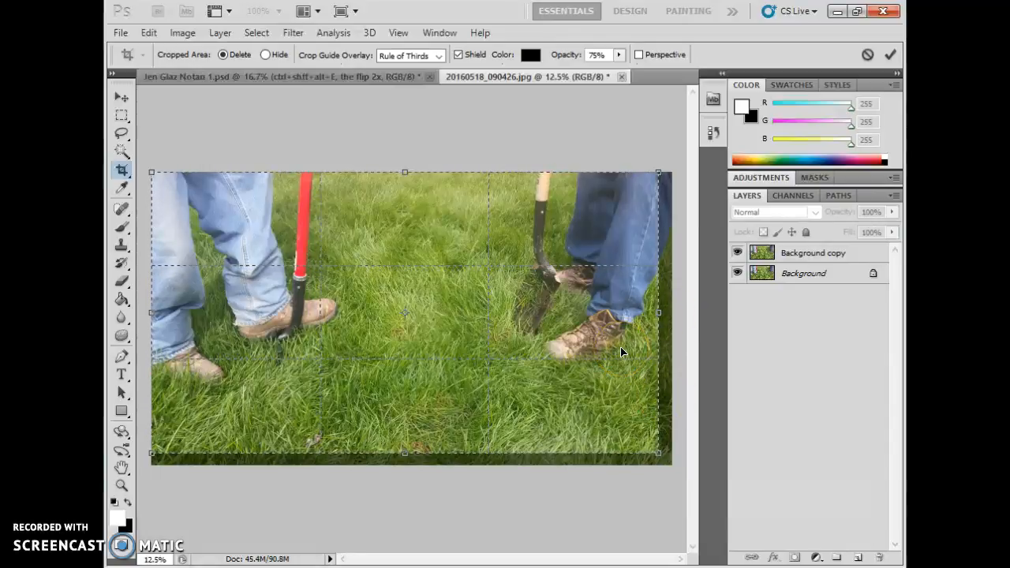
{"action": "key", "text": "Return"}
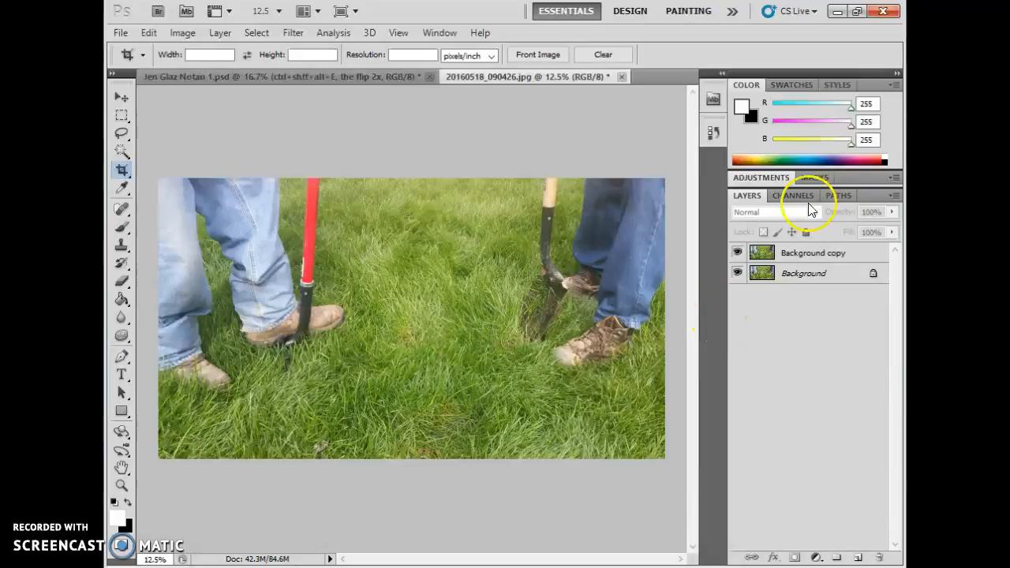
- Compare the Crop and Delete Layer states in the photo's history, and return to the Delete Layer state
{"action": "left_click", "coordinate": [714, 136]}
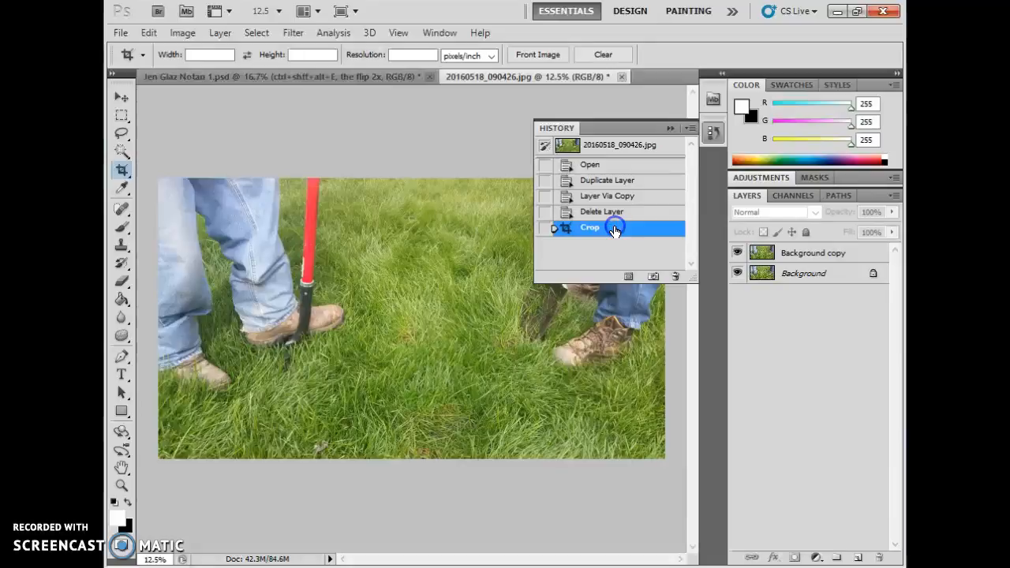
{"action": "left_click", "coordinate": [638, 213]}
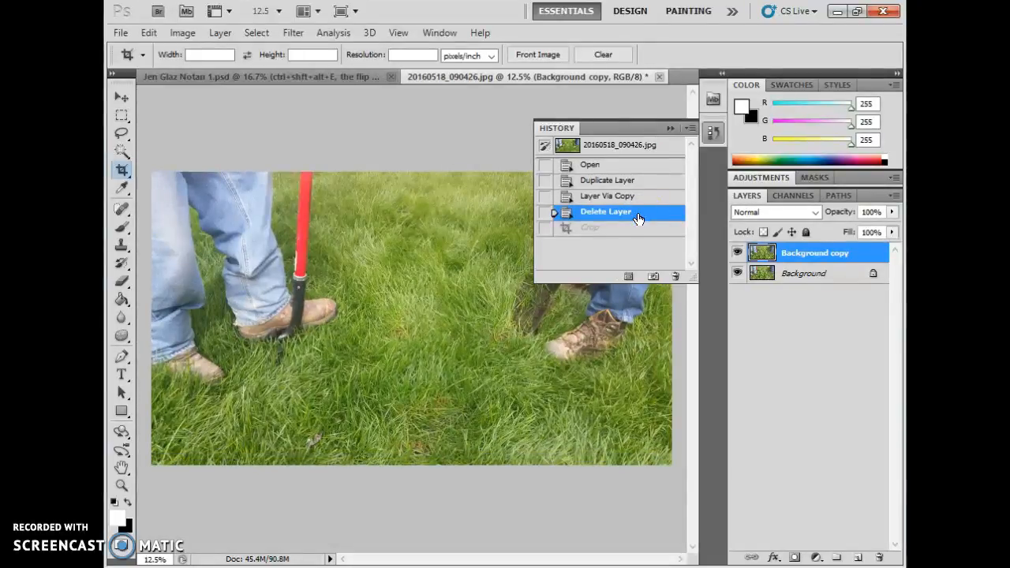
{"action": "left_click", "coordinate": [638, 228]}
{"action": "left_click", "coordinate": [641, 214]}
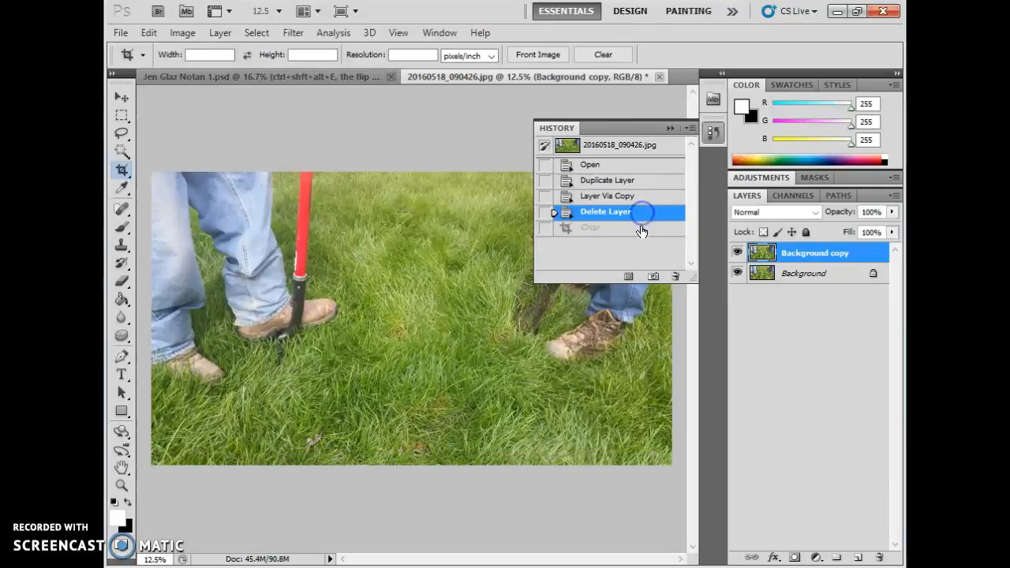
{"action": "left_click", "coordinate": [641, 228]}
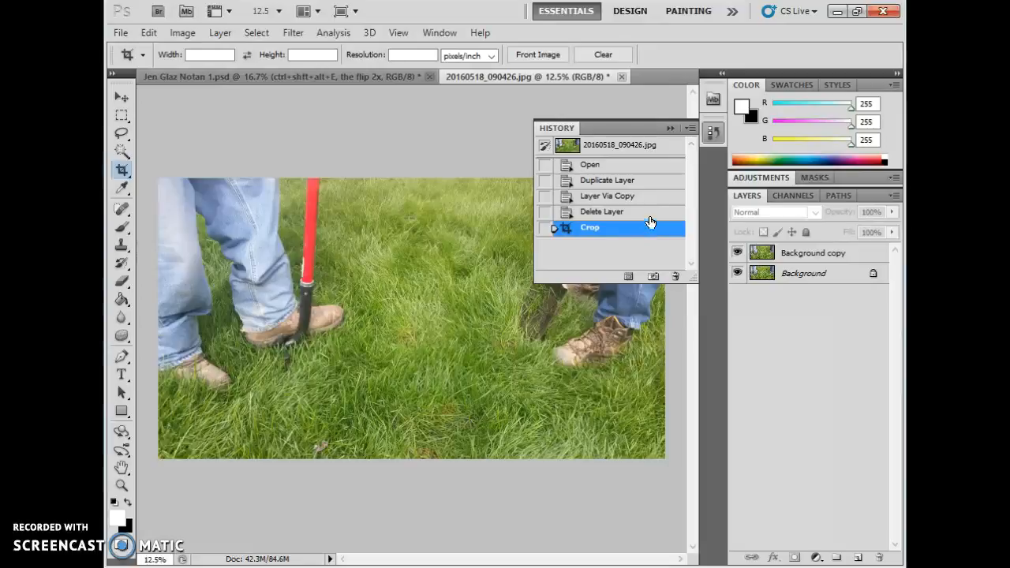
{"action": "left_click", "coordinate": [651, 213]}
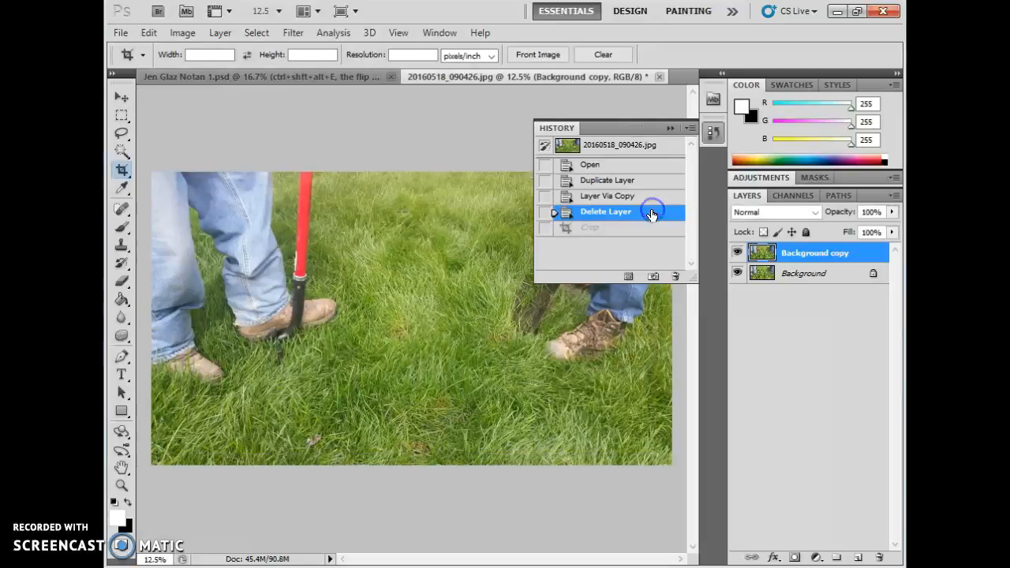
{"action": "left_click", "coordinate": [669, 130]}
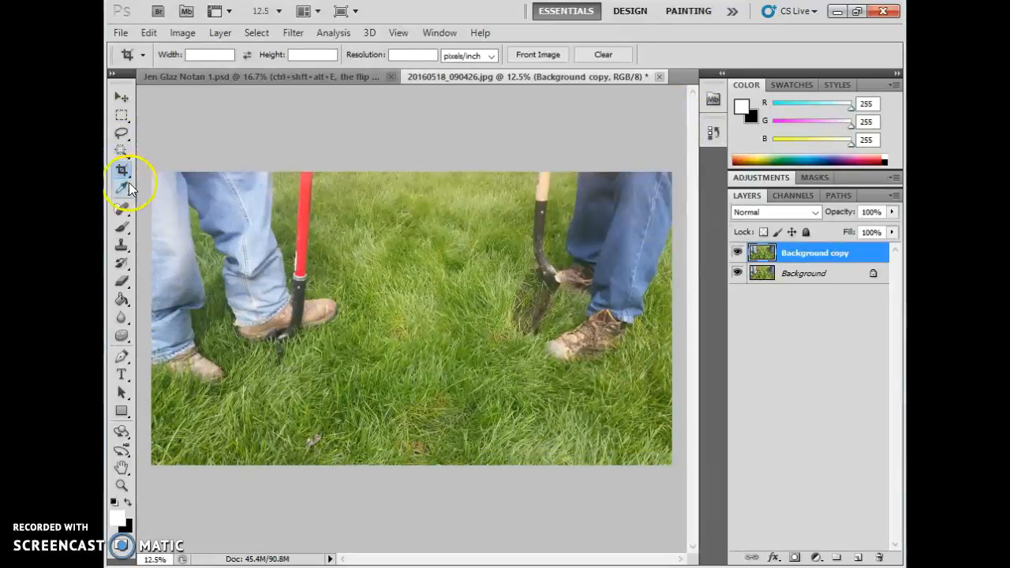
- Crop the photo at full height, trimming a narrow strip off its right edge only
{"action": "left_click_drag", "start_coordinate": [150, 168], "coordinate": [652, 459]}
{"action": "key", "text": "Return"}
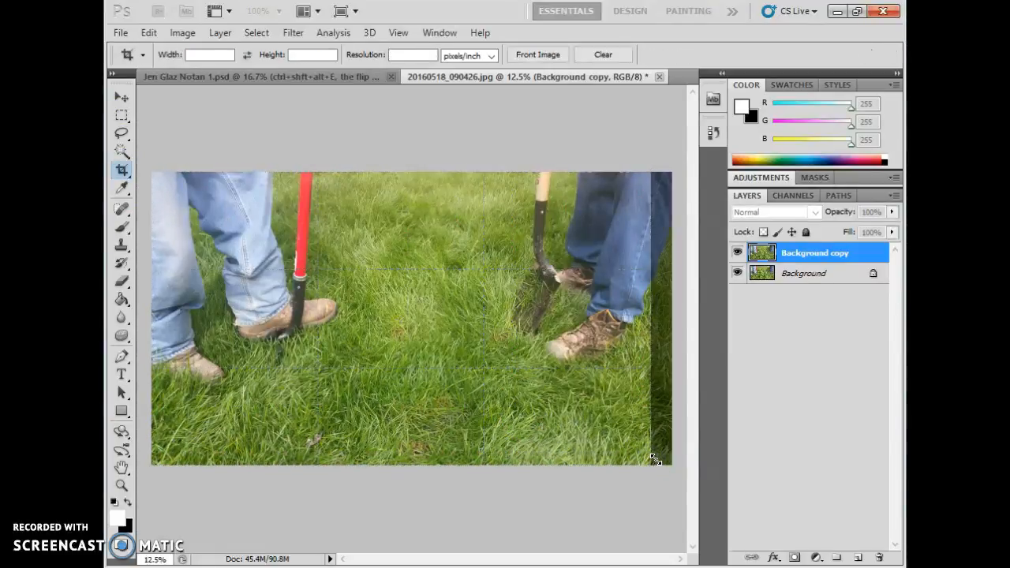
- Step back through the photo's history to Duplicate Layer, restore the Crop state, and collapse the history
{"action": "left_click", "coordinate": [713, 132]}
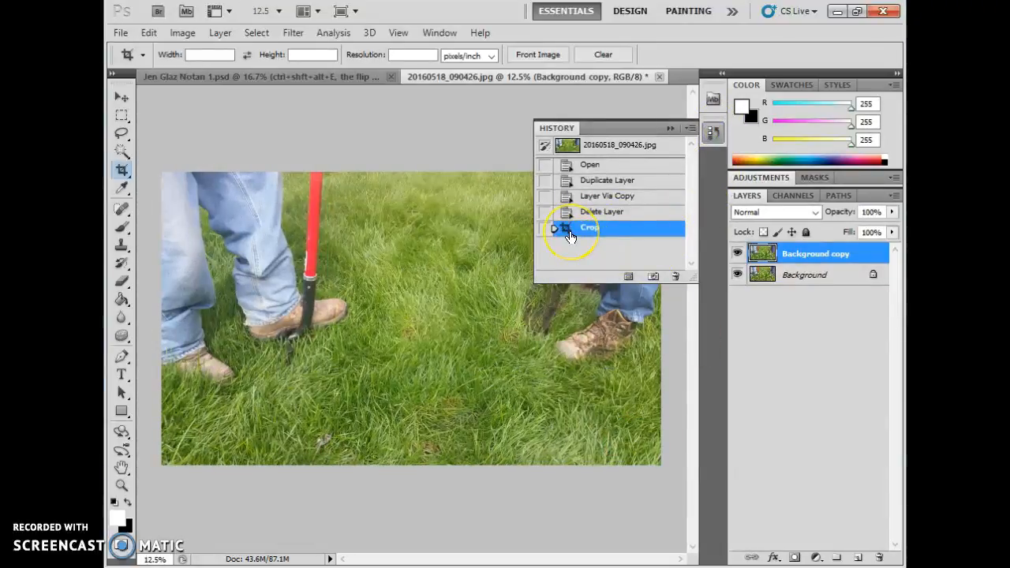
{"action": "left_click_drag", "start_coordinate": [571, 237], "coordinate": [647, 228]}
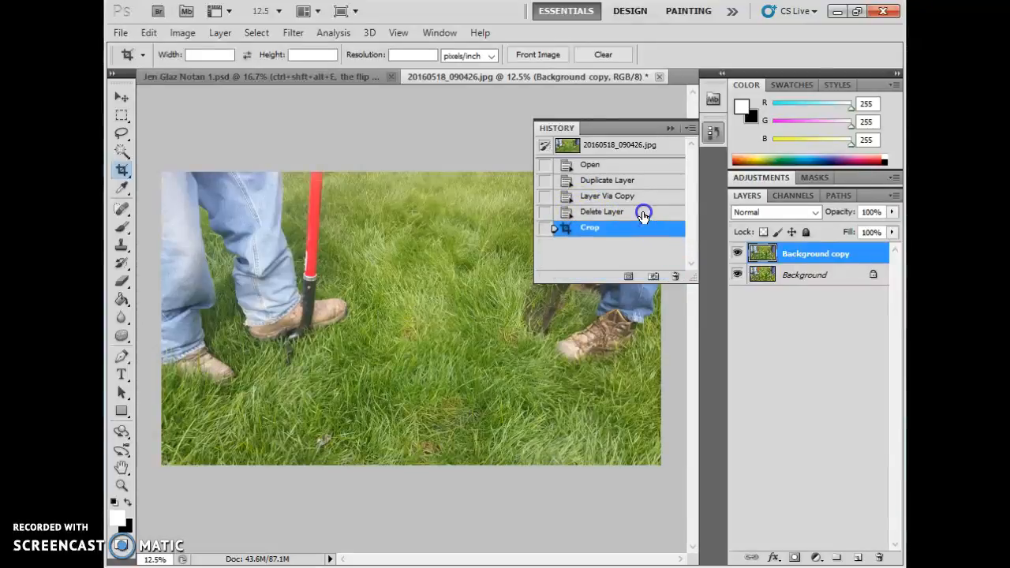
{"action": "left_click", "coordinate": [642, 215]}
{"action": "left_click", "coordinate": [635, 195]}
{"action": "left_click", "coordinate": [636, 180]}
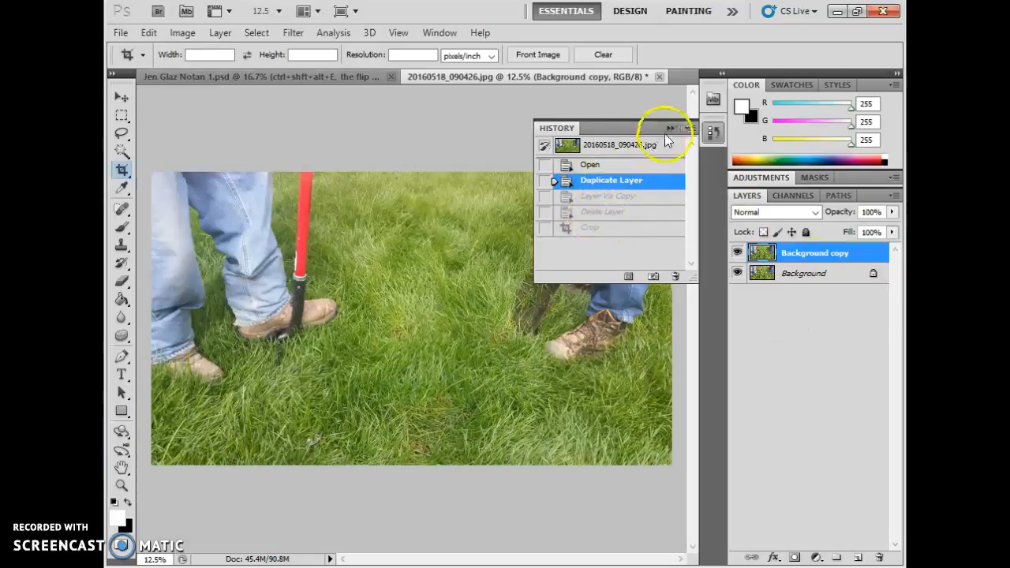
{"action": "left_click", "coordinate": [622, 228]}
{"action": "left_click", "coordinate": [669, 128]}
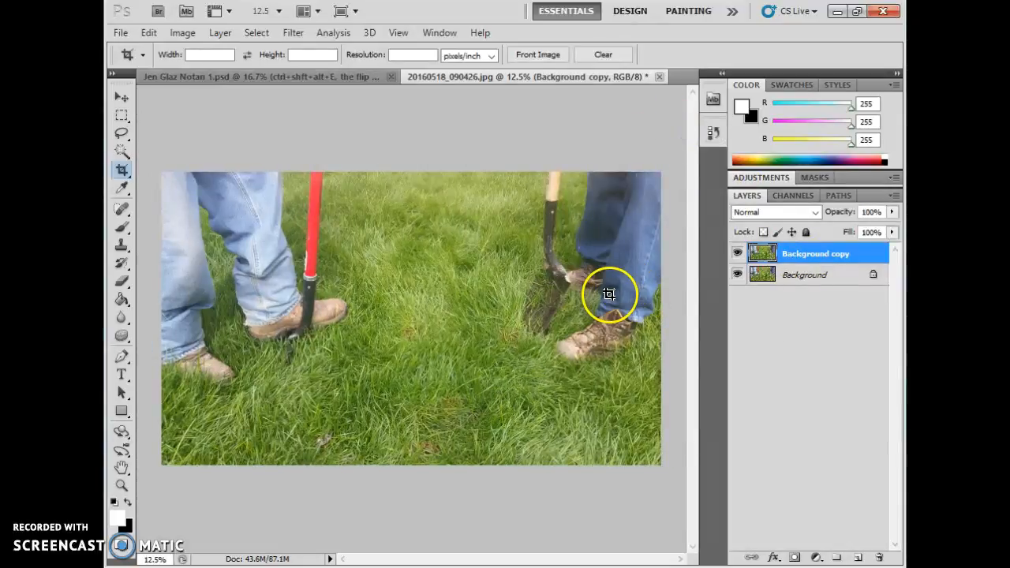
- Start a direct Levels adjustment on the Background copy layer and apply the automatic correction
{"action": "left_click", "coordinate": [178, 31]}
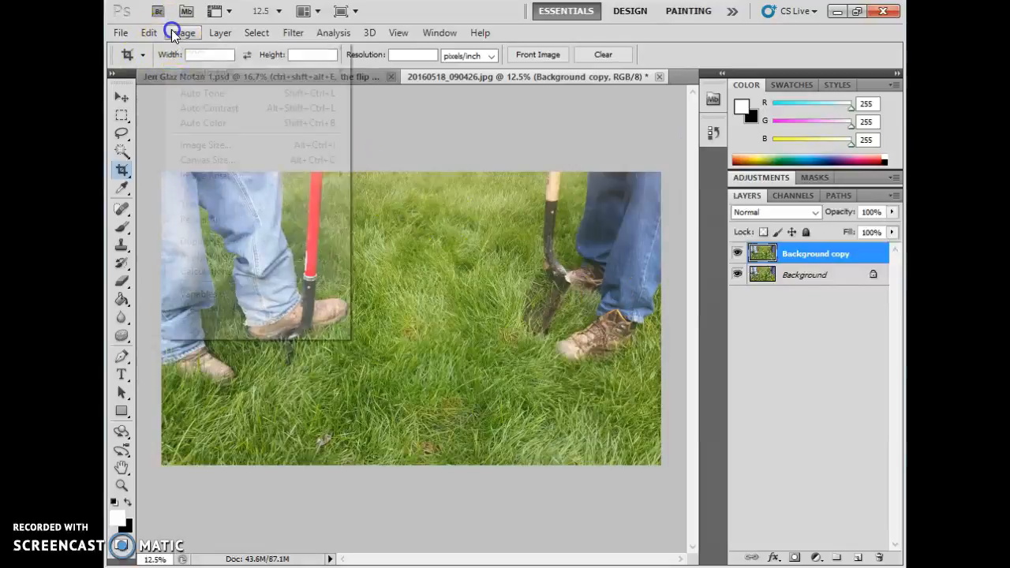
{"action": "mouse_move", "coordinate": [241, 79]}
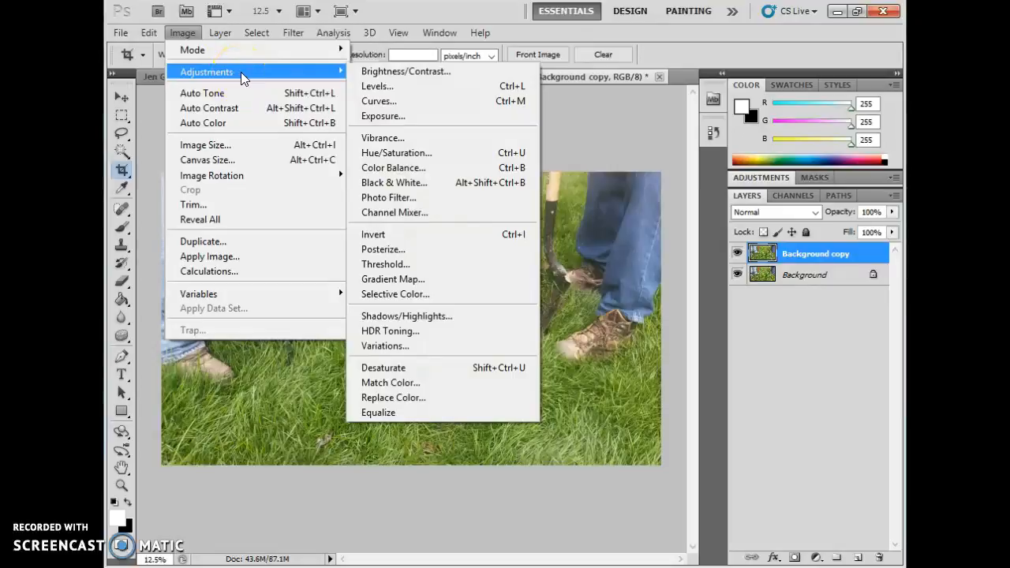
{"action": "left_click", "coordinate": [400, 85]}
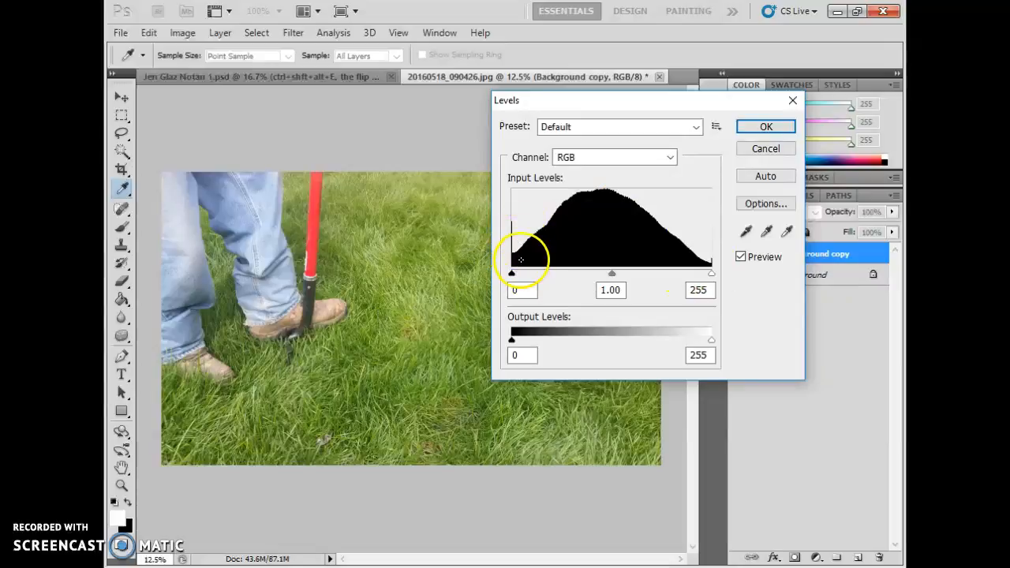
{"action": "left_click_drag", "start_coordinate": [566, 109], "coordinate": [653, 267]}
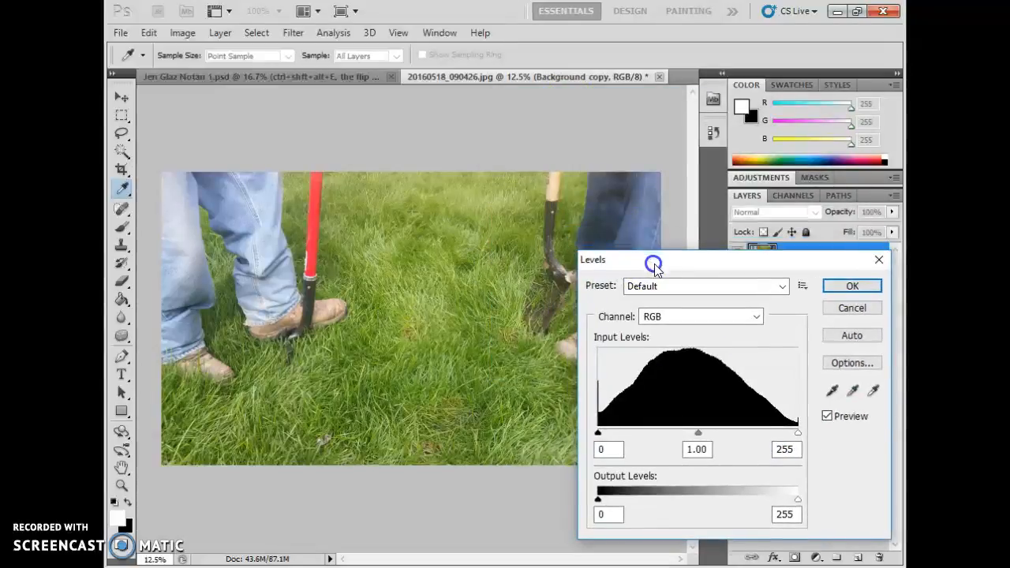
{"action": "left_click", "coordinate": [860, 335]}
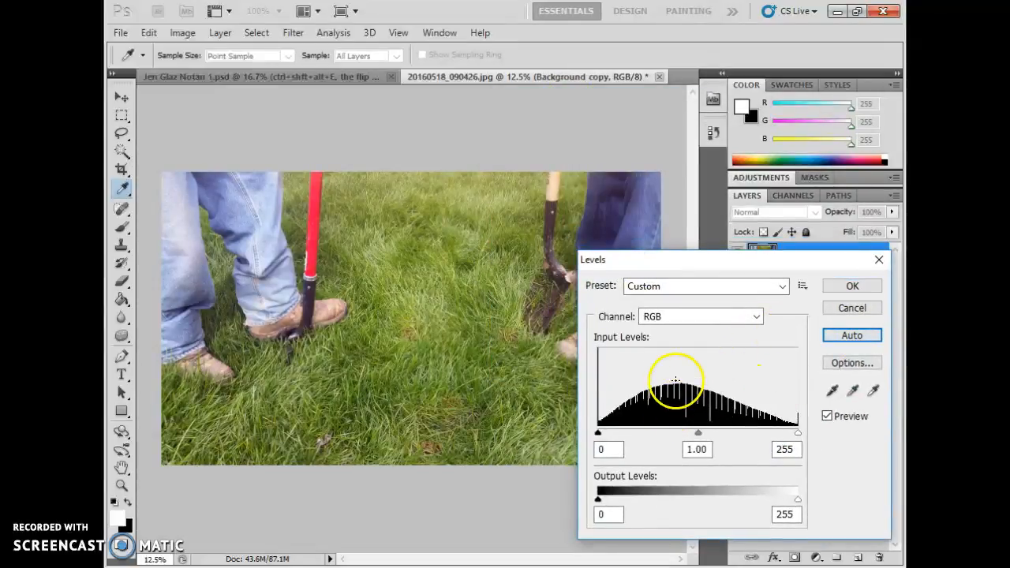
- Set the Levels midtone input to 0.94 and the white input to 229, and apply the adjustment
{"action": "mouse_move", "coordinate": [597, 433]}
{"action": "left_mouse_down"}
{"action": "mouse_move", "coordinate": [647, 433]}
{"action": "mouse_move", "coordinate": [597, 433]}
{"action": "left_mouse_up"}
{"action": "mouse_move", "coordinate": [697, 435]}
{"action": "left_mouse_down"}
{"action": "mouse_move", "coordinate": [683, 433]}
{"action": "mouse_move", "coordinate": [702, 433]}
{"action": "left_mouse_up"}
{"action": "left_click_drag", "start_coordinate": [795, 433], "coordinate": [777, 433]}
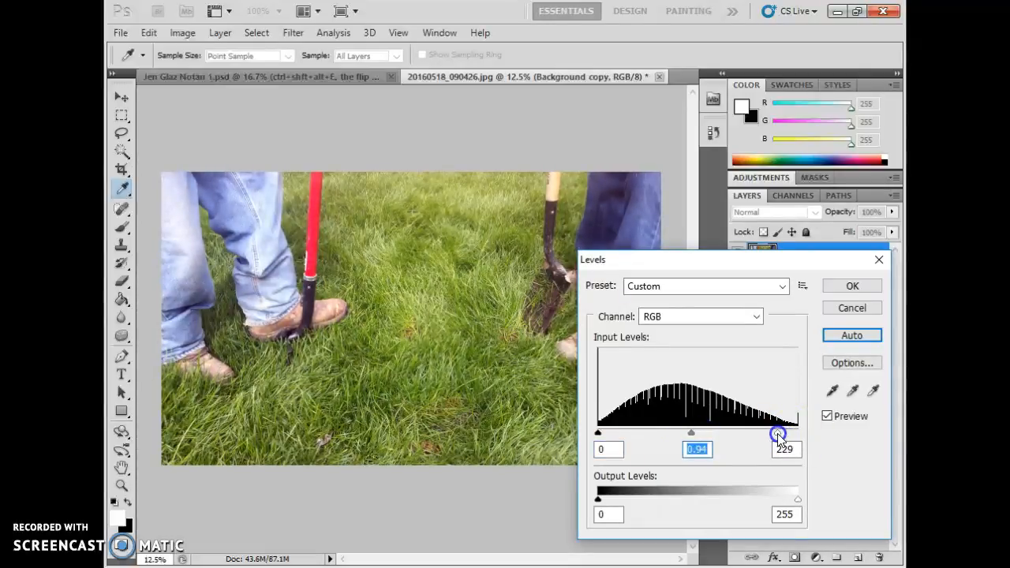
{"action": "left_click_drag", "start_coordinate": [671, 261], "coordinate": [353, 406]}
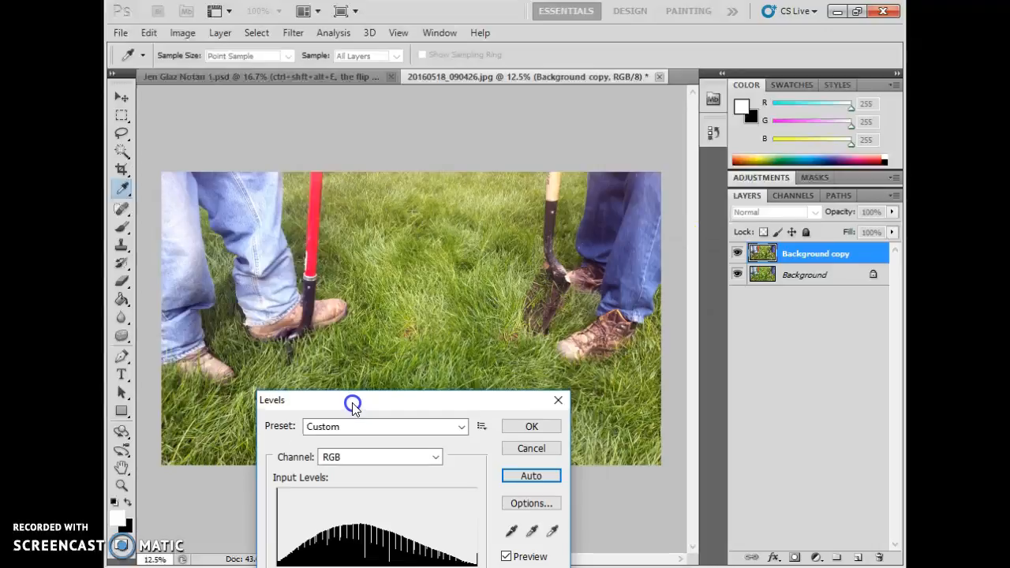
{"action": "left_click", "coordinate": [544, 426]}
- Duplicate the Background layer and move the duplicate to the top of the layer stack
{"action": "left_click", "coordinate": [793, 284]}
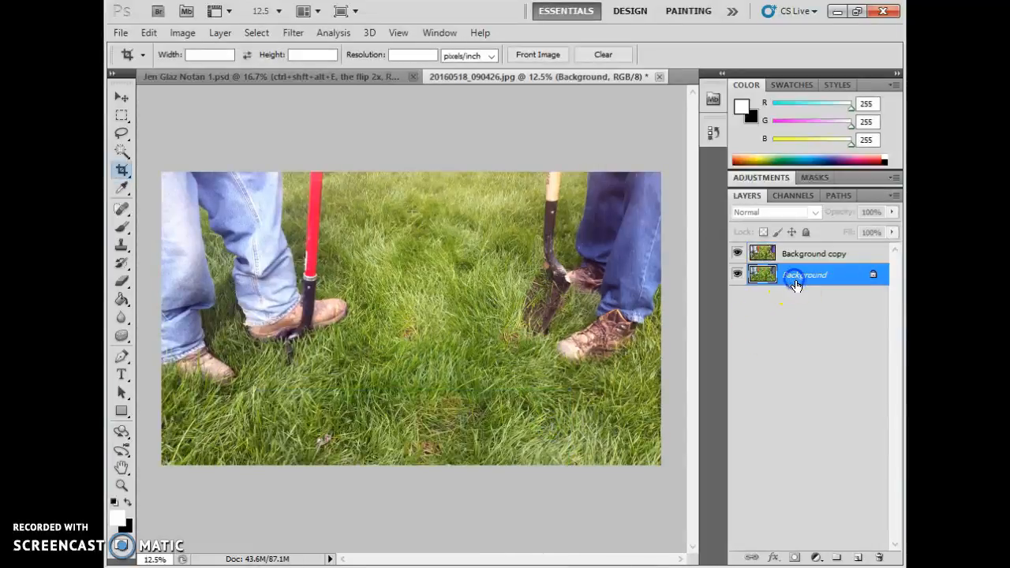
{"action": "key", "text": "ctrl+j"}
{"action": "left_click_drag", "start_coordinate": [794, 287], "coordinate": [814, 256]}
- Rename the levels-corrected Background copy layer as image>adj>levl
{"action": "double_click", "coordinate": [823, 277]}
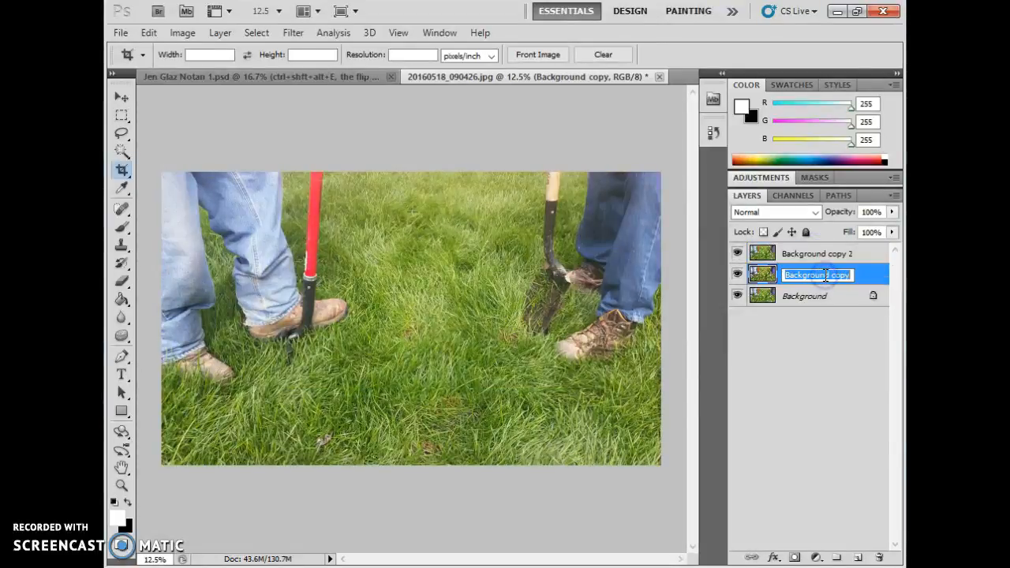
{"action": "type", "text": "l"}
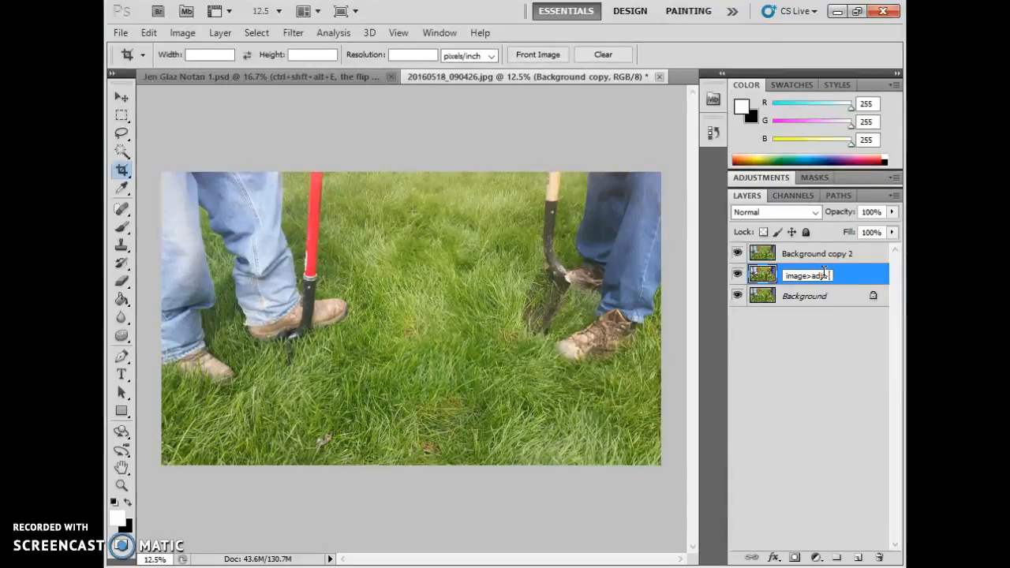
{"action": "type", "text": "mage>adj>levl"}
- Add a Levels adjustment layer above Background copy 2 with input levels of 14, 1.08 and 227
{"action": "left_click", "coordinate": [791, 255]}
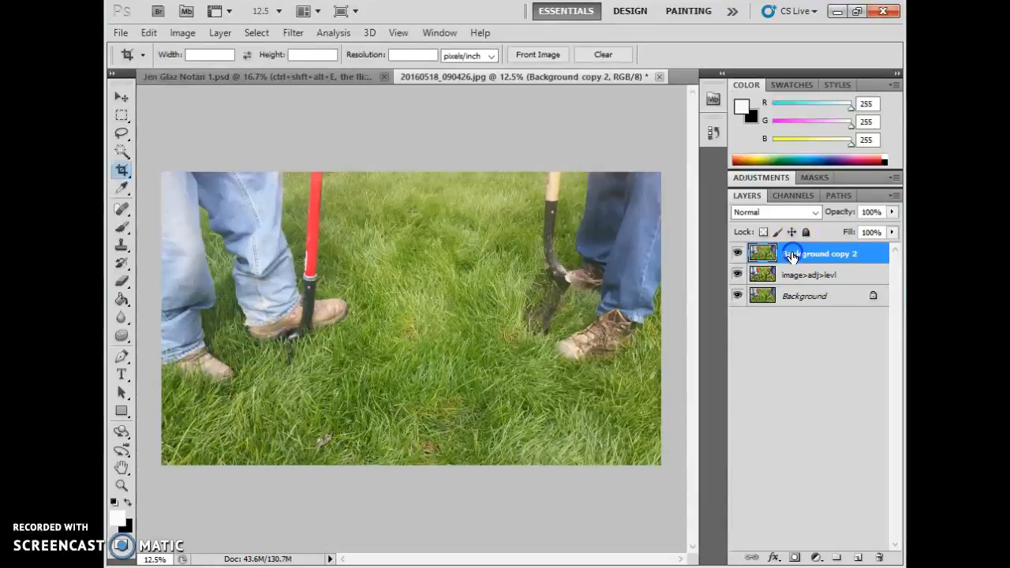
{"action": "left_click", "coordinate": [764, 177]}
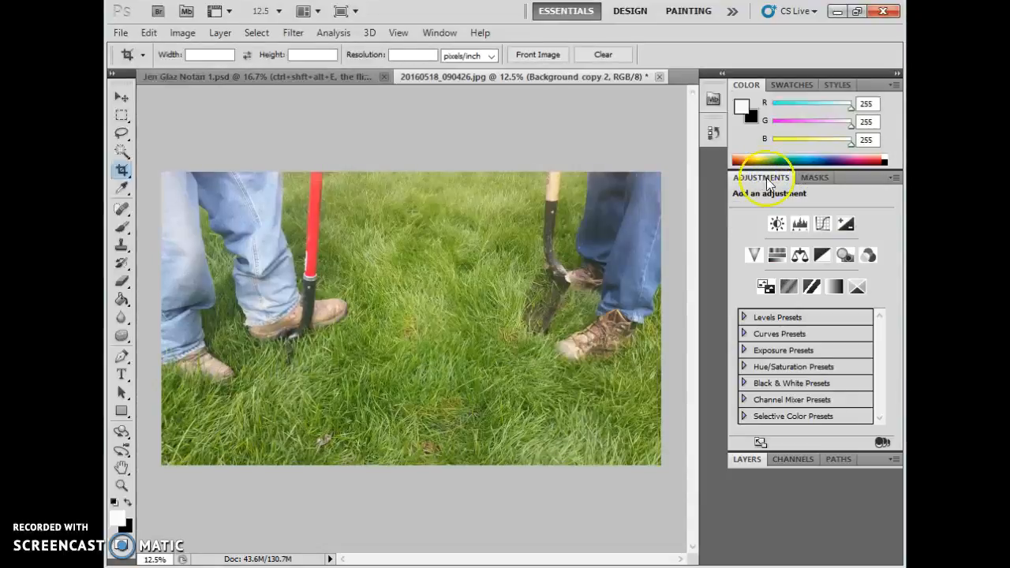
{"action": "left_click", "coordinate": [440, 32]}
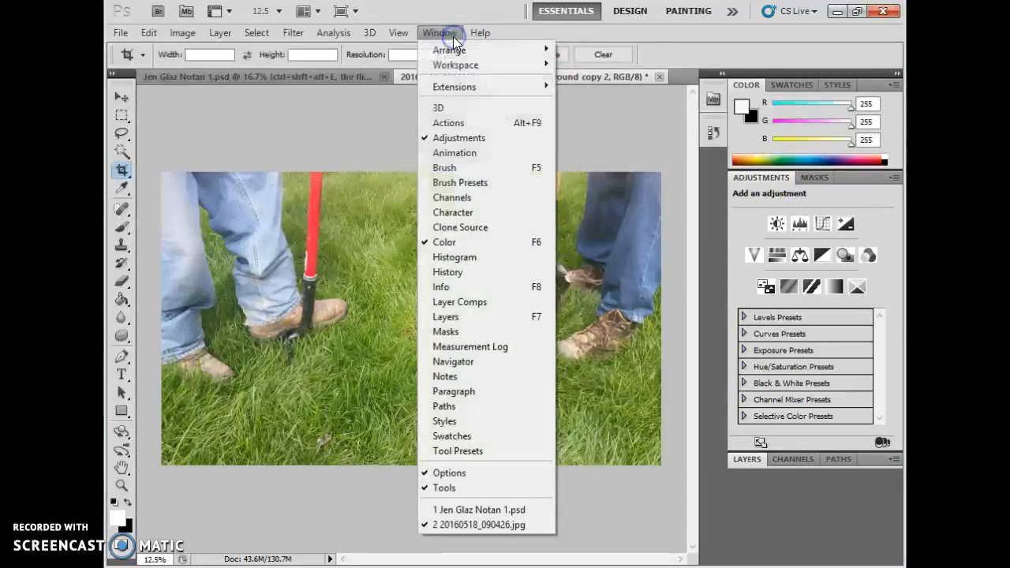
{"action": "left_click", "coordinate": [798, 227]}
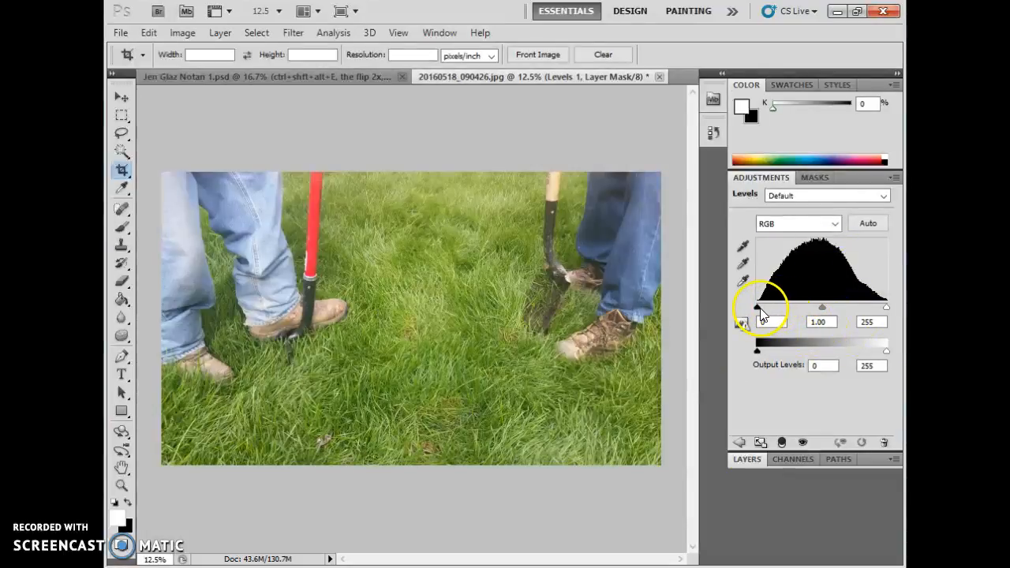
{"action": "left_click_drag", "start_coordinate": [757, 307], "coordinate": [764, 312]}
{"action": "left_click_drag", "start_coordinate": [825, 307], "coordinate": [822, 309]}
{"action": "left_click_drag", "start_coordinate": [884, 309], "coordinate": [871, 309]}
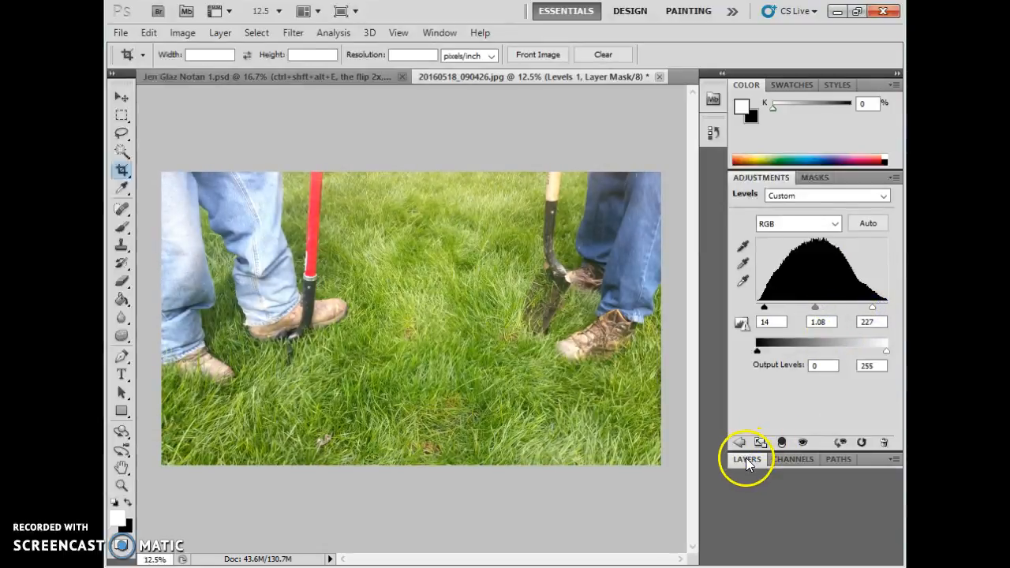
- Hide the Levels adjustment layer and Background copy 2, and select the image>adj>levl layer
{"action": "left_click", "coordinate": [746, 458]}
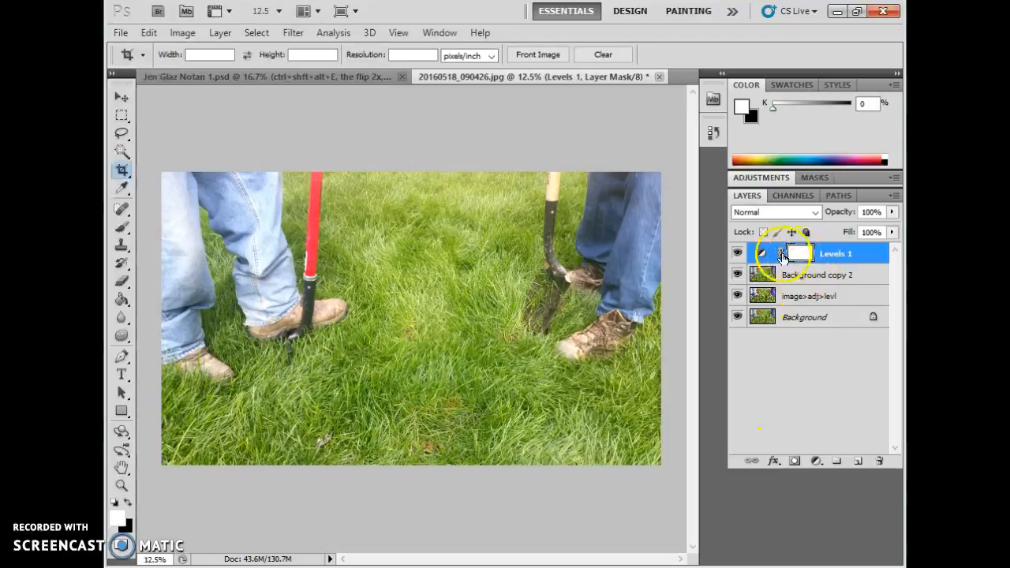
{"action": "left_click", "coordinate": [792, 261]}
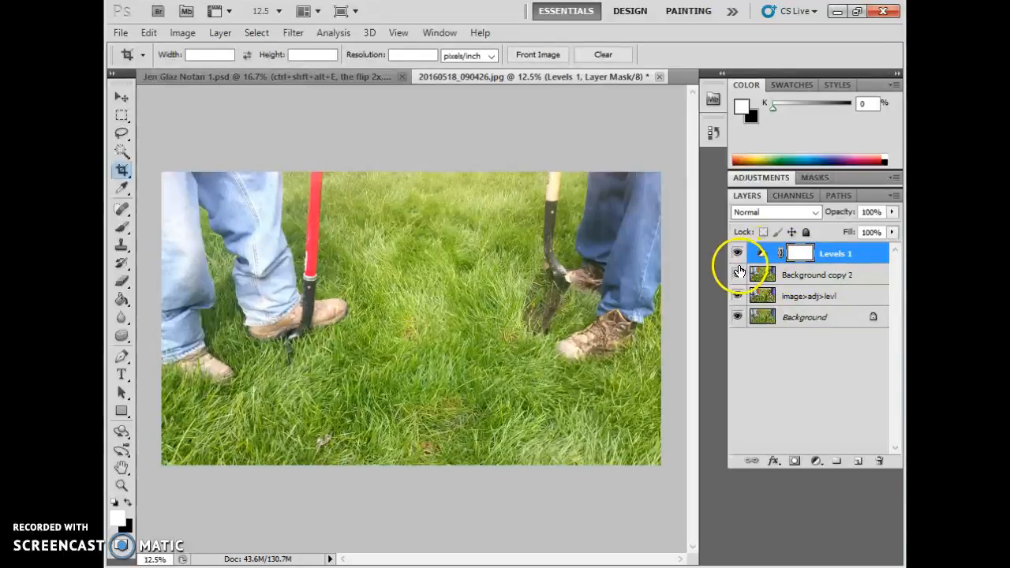
{"action": "left_click", "coordinate": [737, 274]}
{"action": "left_click", "coordinate": [738, 252]}
{"action": "left_click", "coordinate": [800, 296]}
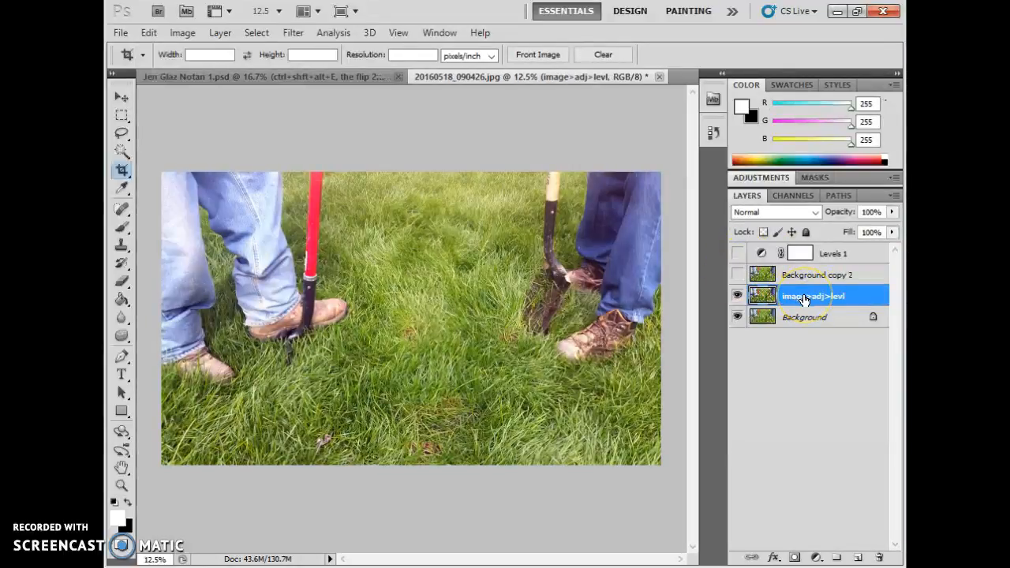
{"action": "left_click", "coordinate": [803, 300]}
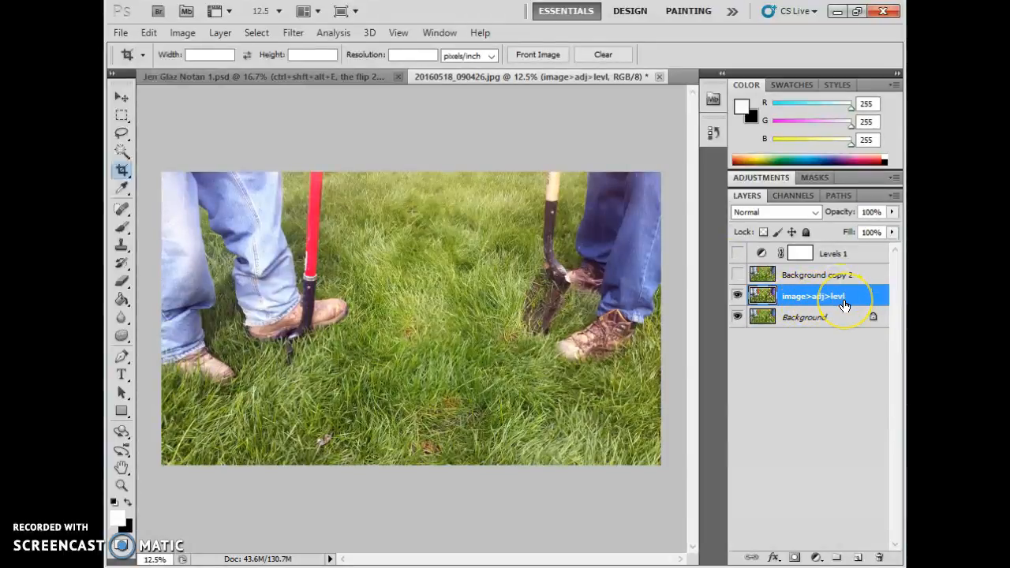
{"action": "left_click", "coordinate": [823, 296]}
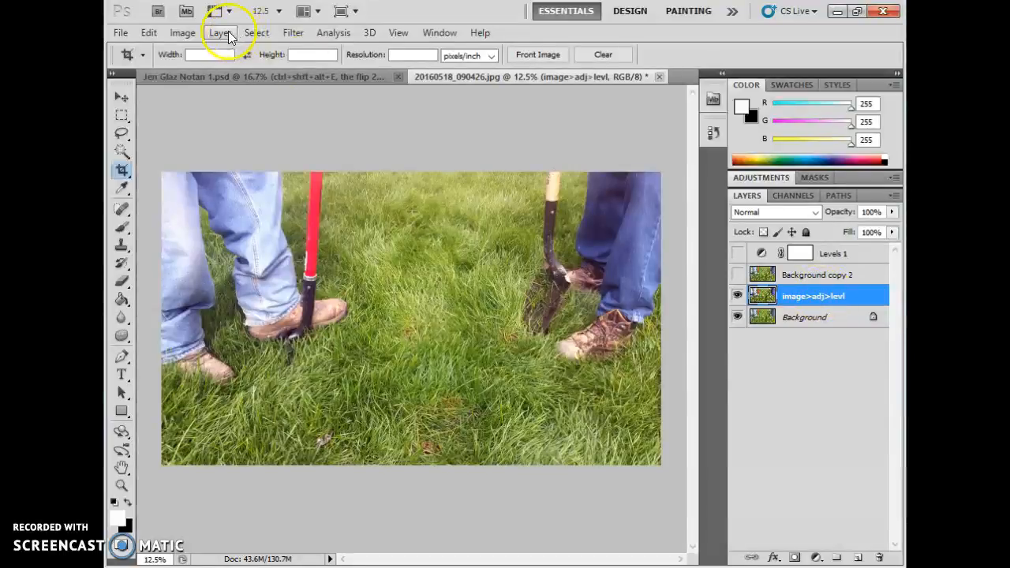
- Start a direct Hue/Saturation adjustment on the image>adj>levl layer and set the Hue to +9
{"action": "left_click", "coordinate": [182, 33]}
{"action": "mouse_move", "coordinate": [193, 72]}
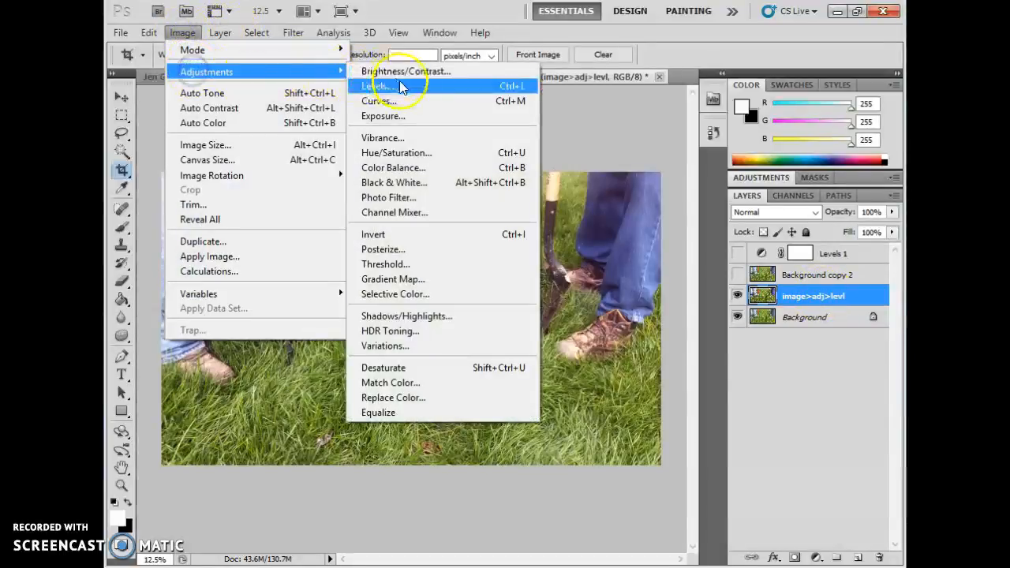
{"action": "left_click", "coordinate": [413, 157]}
{"action": "left_click_drag", "start_coordinate": [602, 218], "coordinate": [700, 108]}
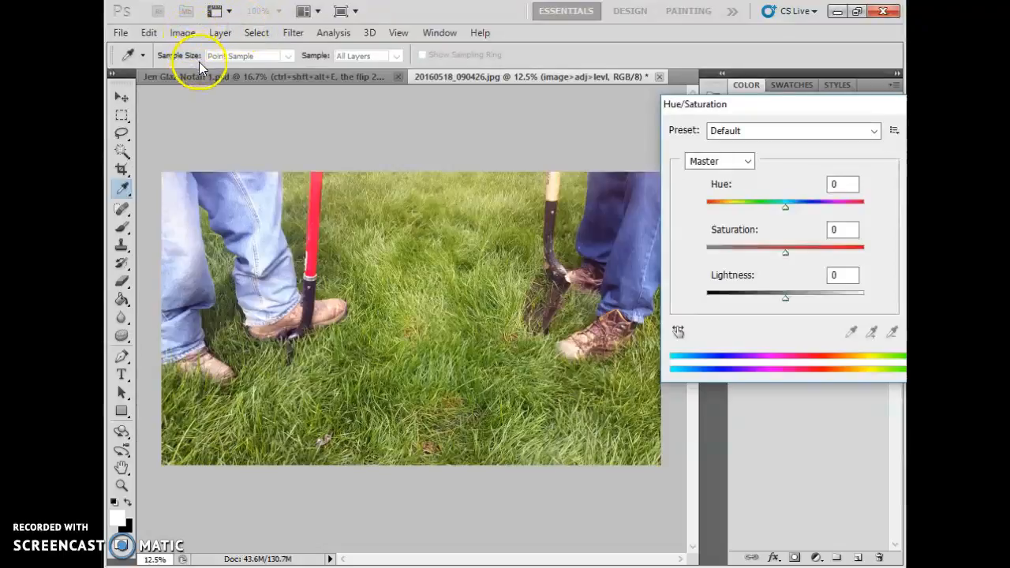
{"action": "left_click_drag", "start_coordinate": [676, 101], "coordinate": [616, 66]}
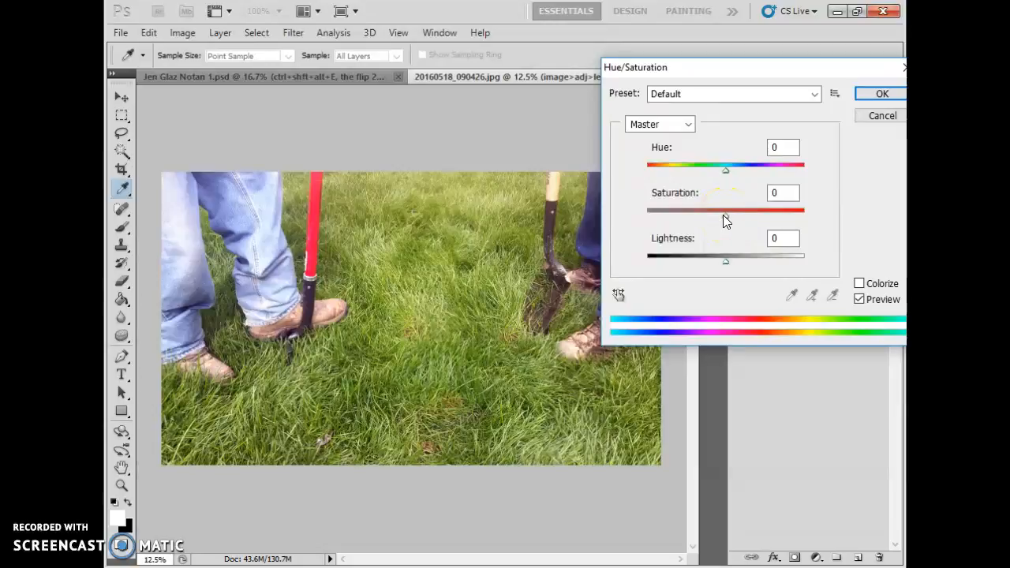
{"action": "left_click", "coordinate": [726, 171]}
{"action": "left_click", "coordinate": [722, 173]}
{"action": "left_click_drag", "start_coordinate": [730, 177], "coordinate": [730, 177]}
{"action": "mouse_move", "coordinate": [729, 175]}
{"action": "left_mouse_down"}
{"action": "mouse_move", "coordinate": [643, 178]}
{"action": "mouse_move", "coordinate": [766, 172]}
{"action": "mouse_move", "coordinate": [811, 182]}
{"action": "mouse_move", "coordinate": [732, 183]}
{"action": "left_mouse_up"}
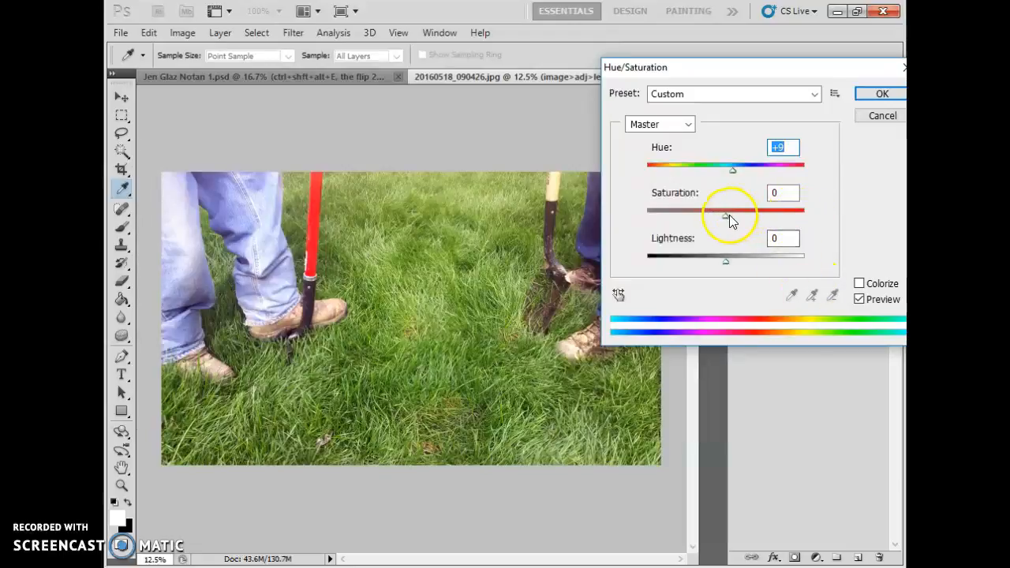
- Try Saturation values of +19, -25, +8 and +100 on the image>adj>levl layer
{"action": "left_click_drag", "start_coordinate": [728, 215], "coordinate": [739, 220]}
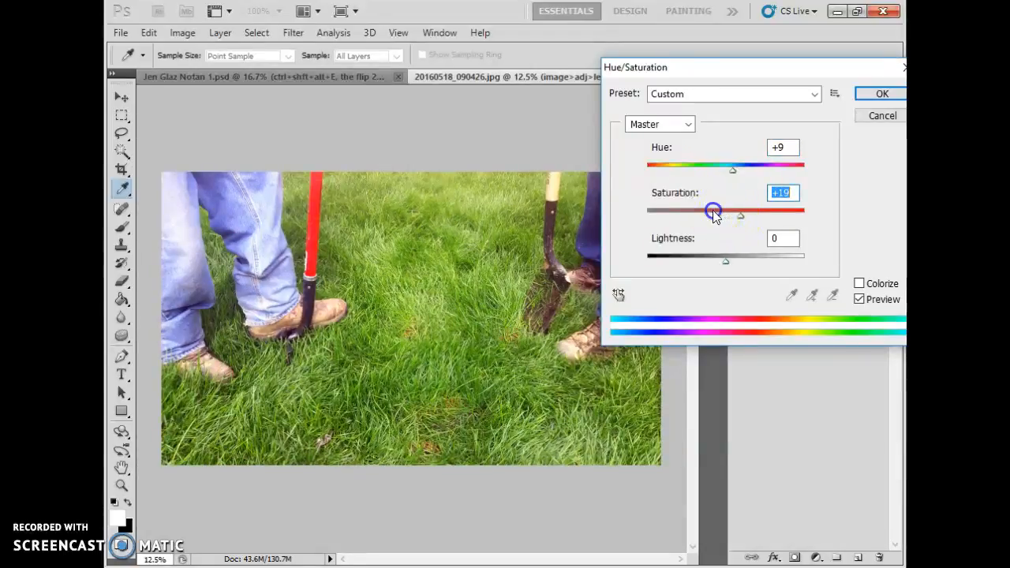
{"action": "left_click_drag", "start_coordinate": [739, 215], "coordinate": [706, 216]}
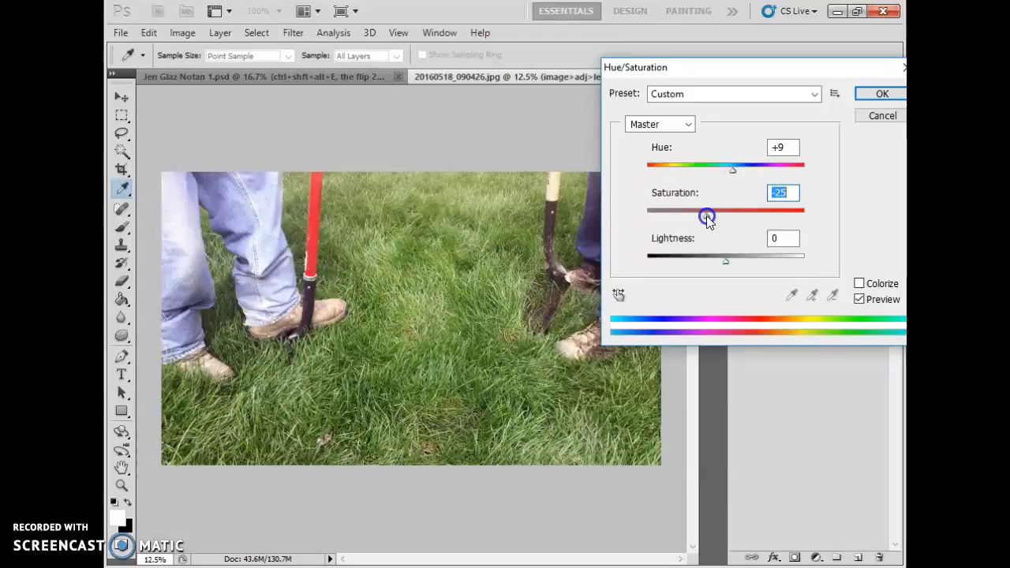
{"action": "left_click_drag", "start_coordinate": [707, 217], "coordinate": [732, 218]}
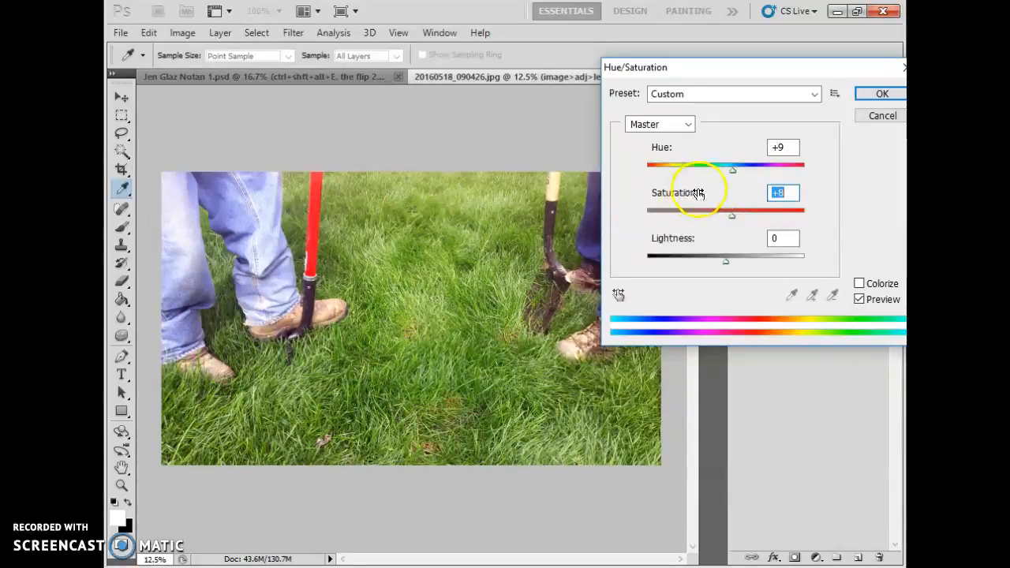
{"action": "left_click_drag", "start_coordinate": [731, 214], "coordinate": [853, 222]}
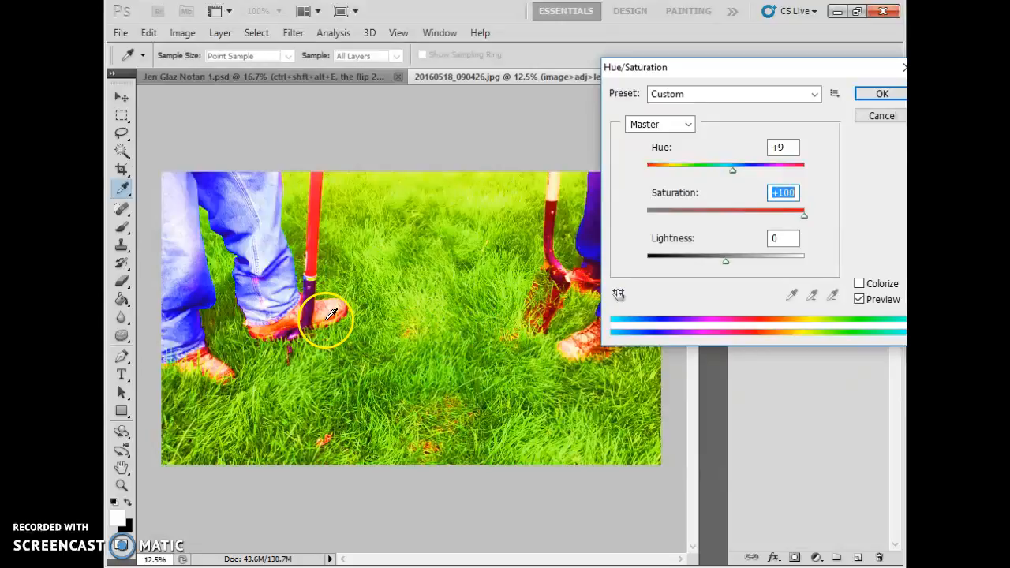
- Examine the colours of the jeans, shoes, shovel and grass up close at full saturation
{"action": "key", "text": "ctrl+plus"}
{"action": "key", "text": "ctrl+plus"}
{"action": "key", "text": "ctrl+plus"}
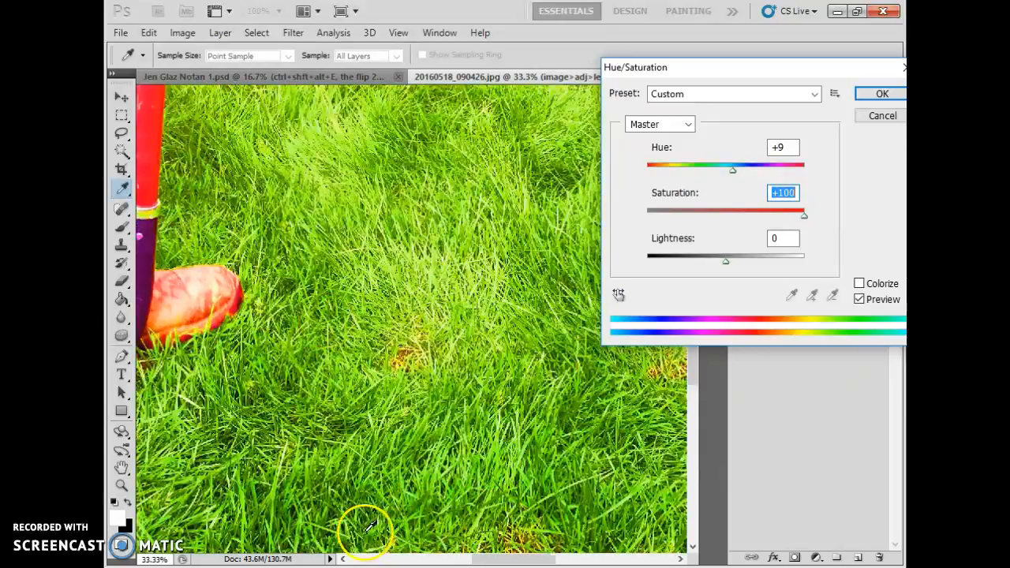
{"action": "left_click_drag", "start_coordinate": [482, 558], "coordinate": [446, 561]}
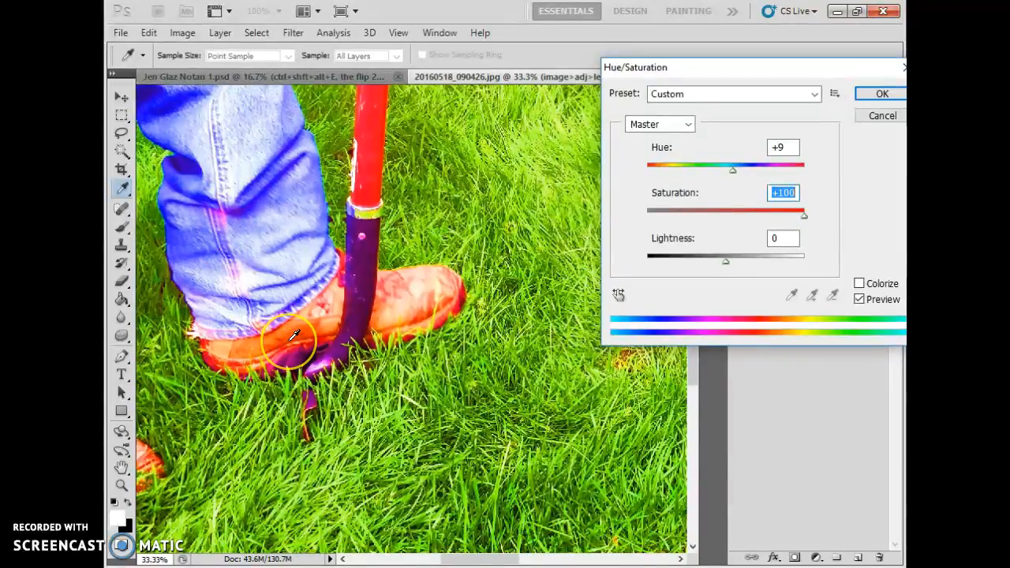
{"action": "scroll", "coordinate": [277, 348], "scroll_direction": "down", "scroll_amount": 3}
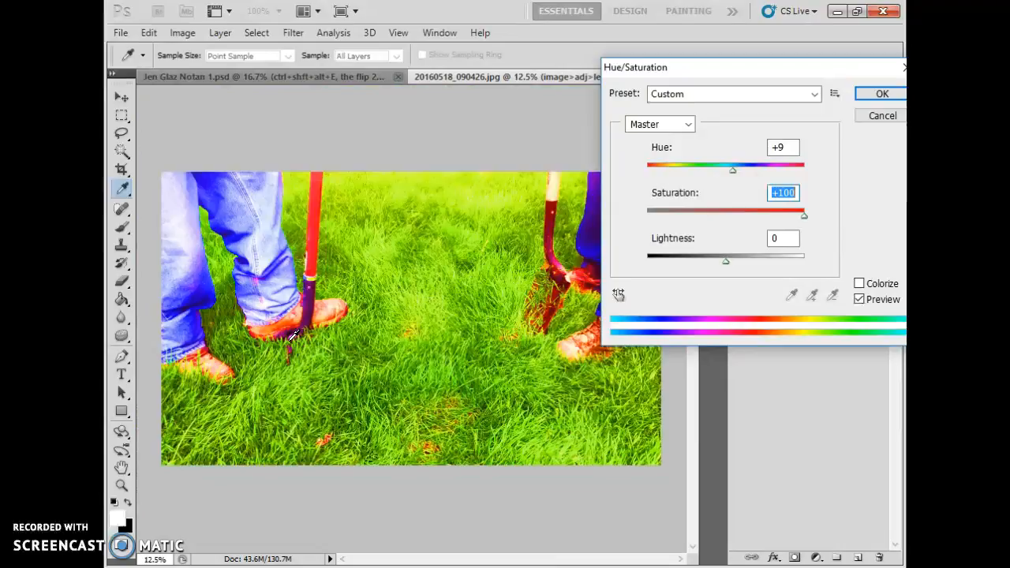
{"action": "left_click", "coordinate": [267, 210]}
{"action": "left_click", "coordinate": [122, 481]}
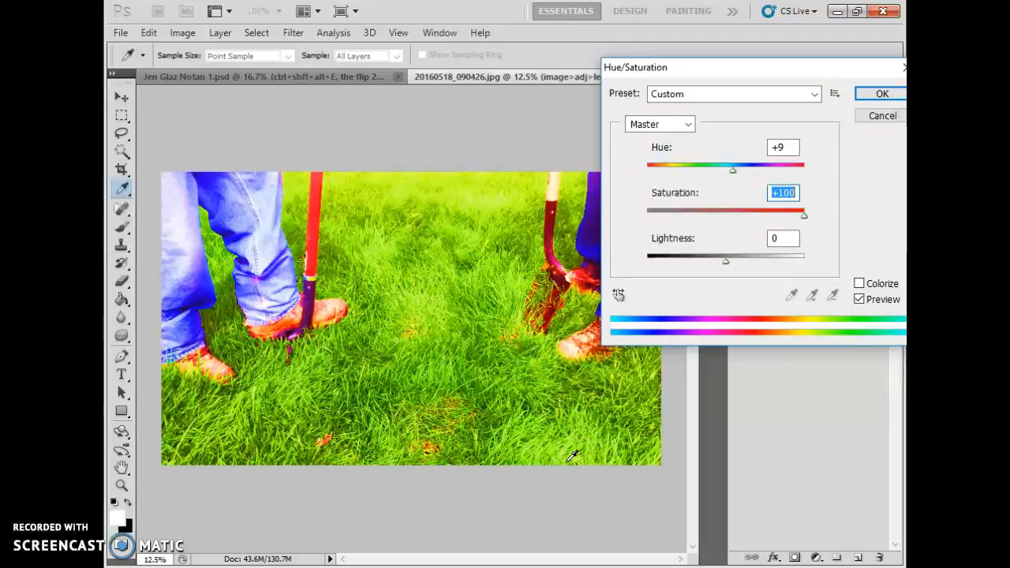
{"action": "key", "text": "ctrl+plus"}
{"action": "key", "text": "ctrl+plus"}
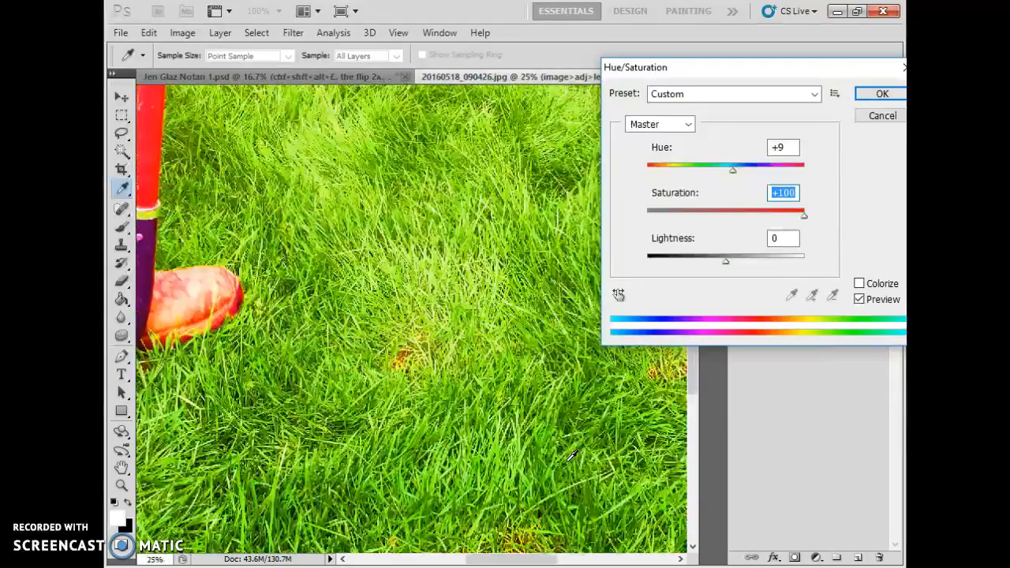
{"action": "key", "text": "ctrl+minus"}
{"action": "key", "text": "ctrl+minus"}
{"action": "left_click", "coordinate": [571, 456]}
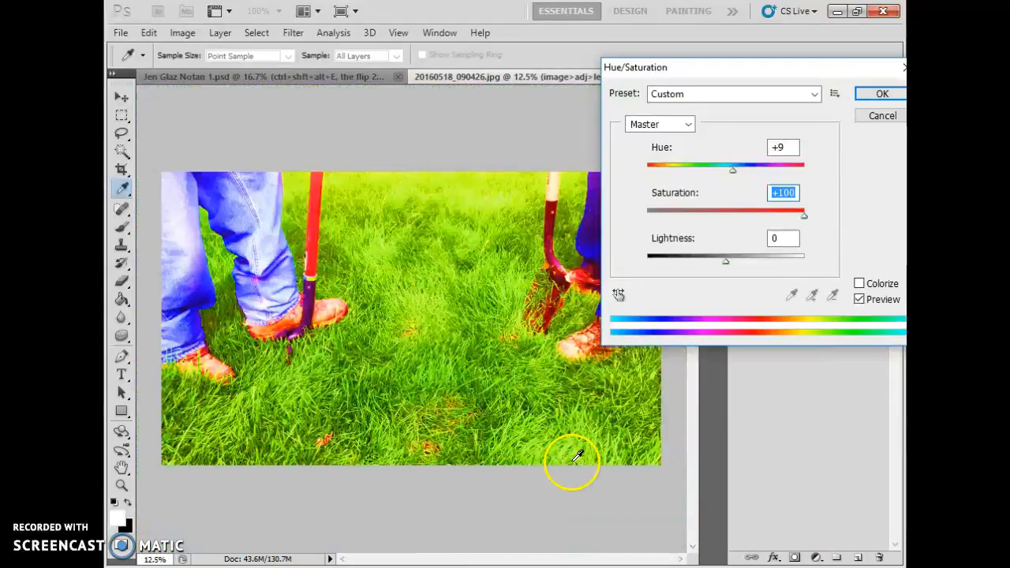
- Set the Saturation of the image>adj>levl layer to +26
{"action": "left_click", "coordinate": [794, 218]}
{"action": "left_click", "coordinate": [797, 213]}
{"action": "left_click_drag", "start_coordinate": [804, 217], "coordinate": [746, 227]}
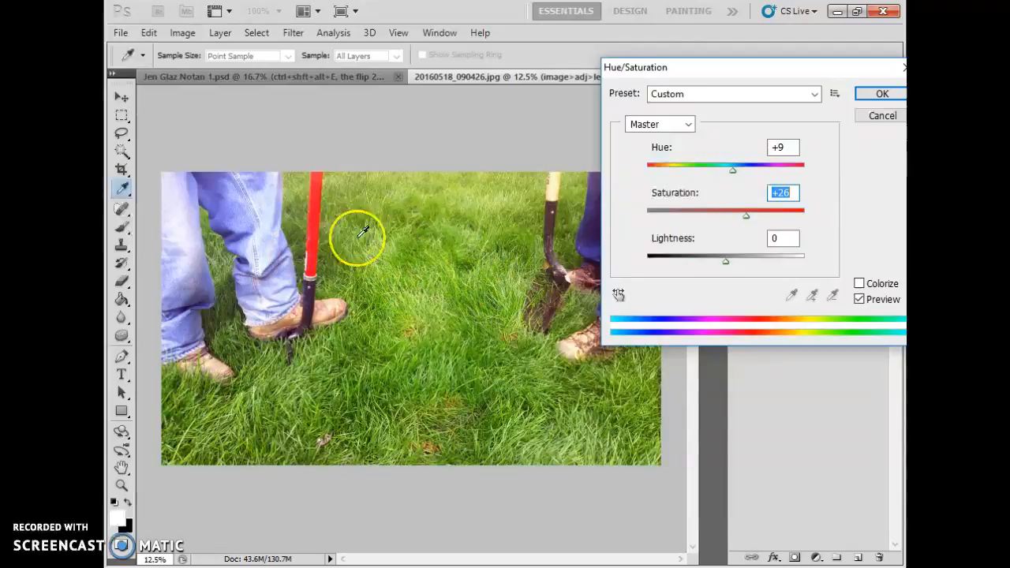
- Set the Saturation of the image>adj>levl layer to +22 and apply the Hue/Saturation adjustment
{"action": "left_click_drag", "start_coordinate": [745, 215], "coordinate": [742, 214]}
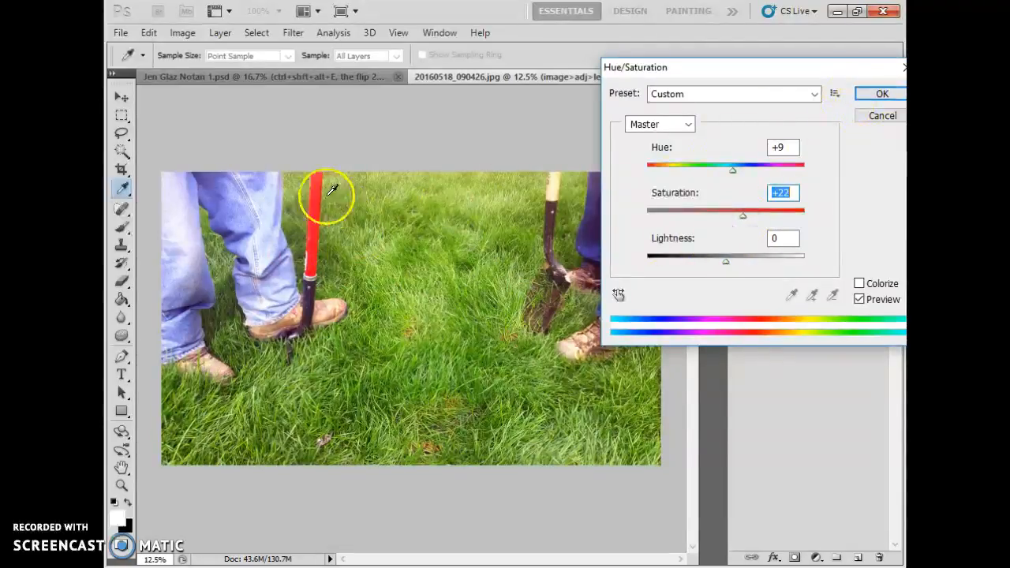
{"action": "left_click", "coordinate": [880, 94]}
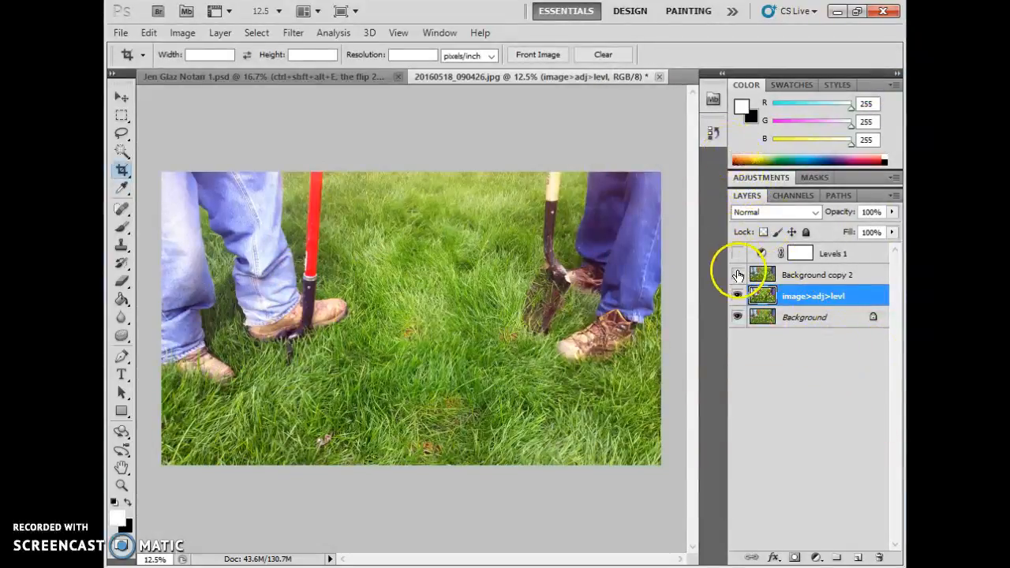
- Compare the adjusted image>adj>levl layer with the original Background by toggling the adjusted layer's visibility
{"action": "left_click", "coordinate": [738, 274]}
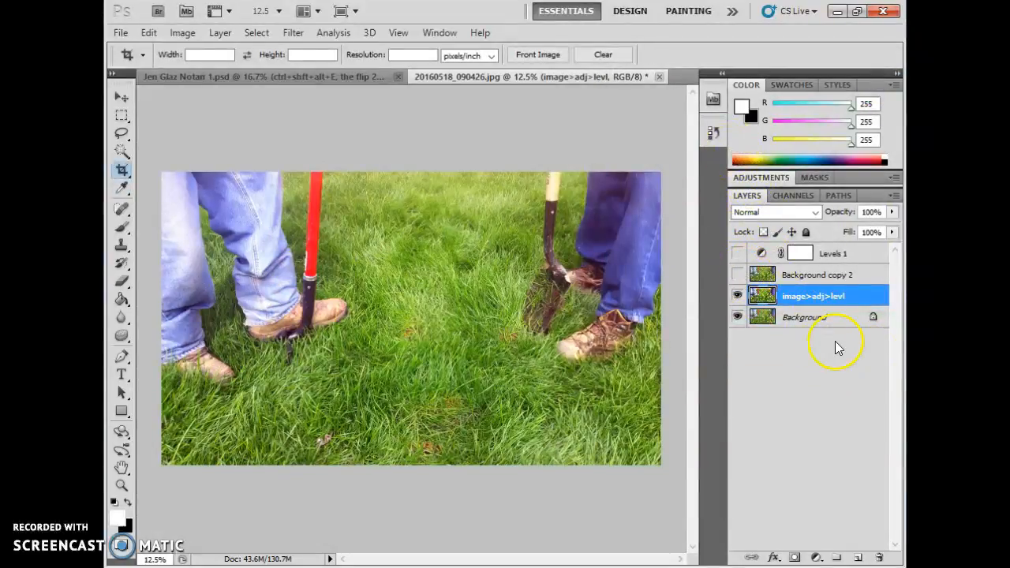
{"action": "left_click", "coordinate": [736, 298]}
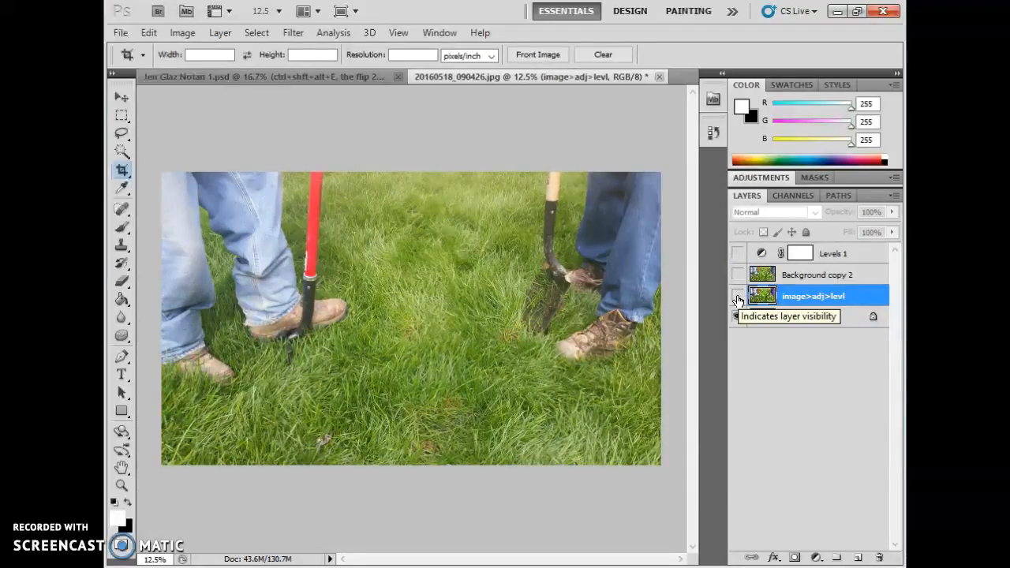
{"action": "left_click", "coordinate": [737, 297]}
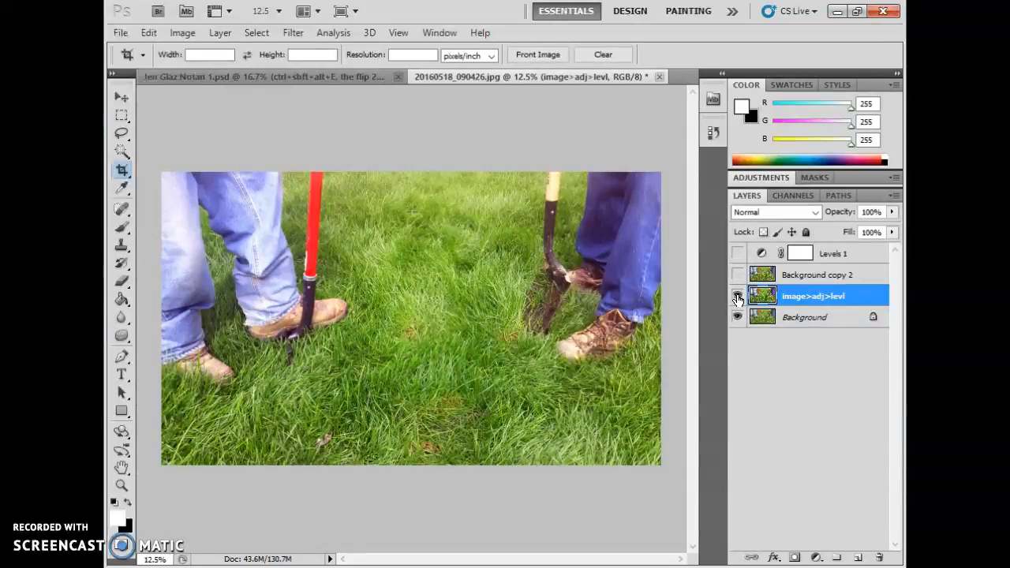
{"action": "left_click", "coordinate": [736, 298]}
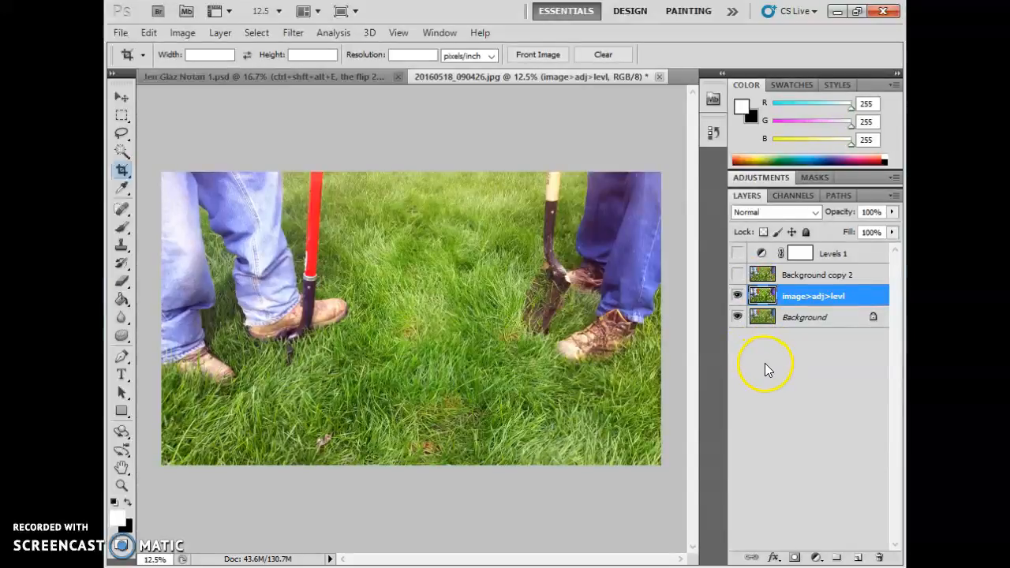
{"action": "left_click", "coordinate": [123, 173]}
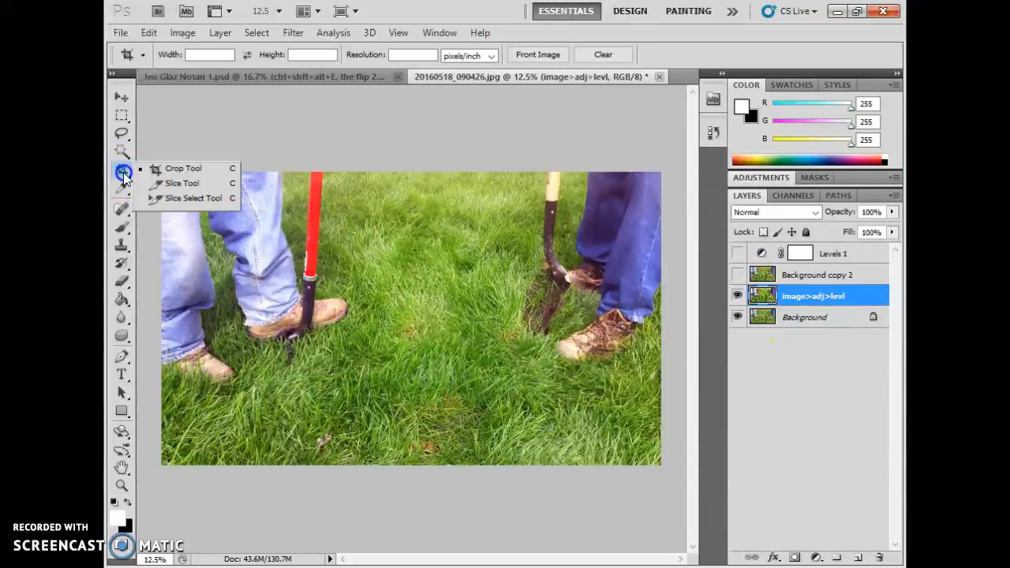
{"action": "left_click", "coordinate": [123, 173]}
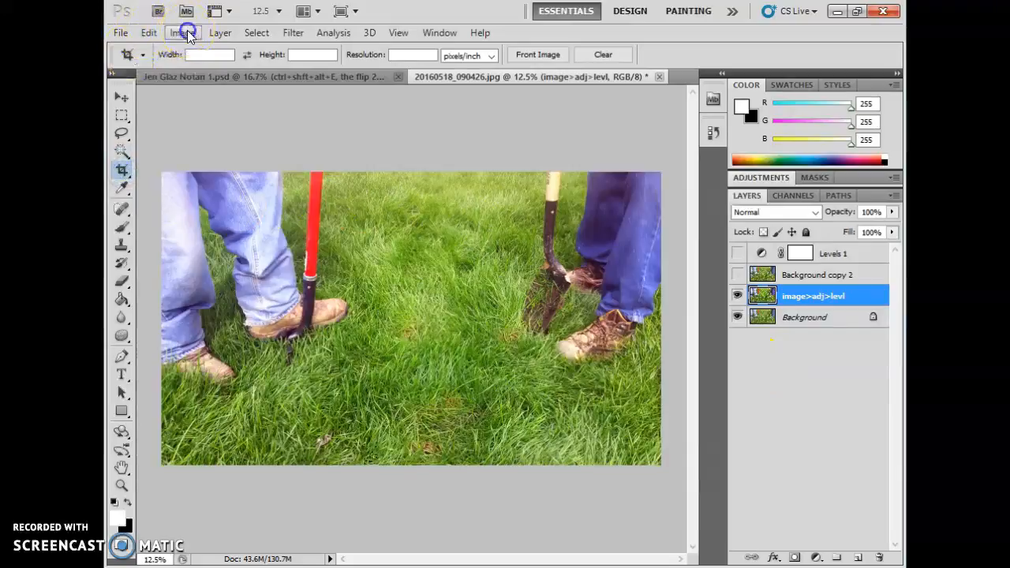
- Try the Lightness setting in another direct Hue/Saturation adjustment on the image>adj>levl layer and cancel it
{"action": "left_click", "coordinate": [184, 32]}
{"action": "mouse_move", "coordinate": [198, 71]}
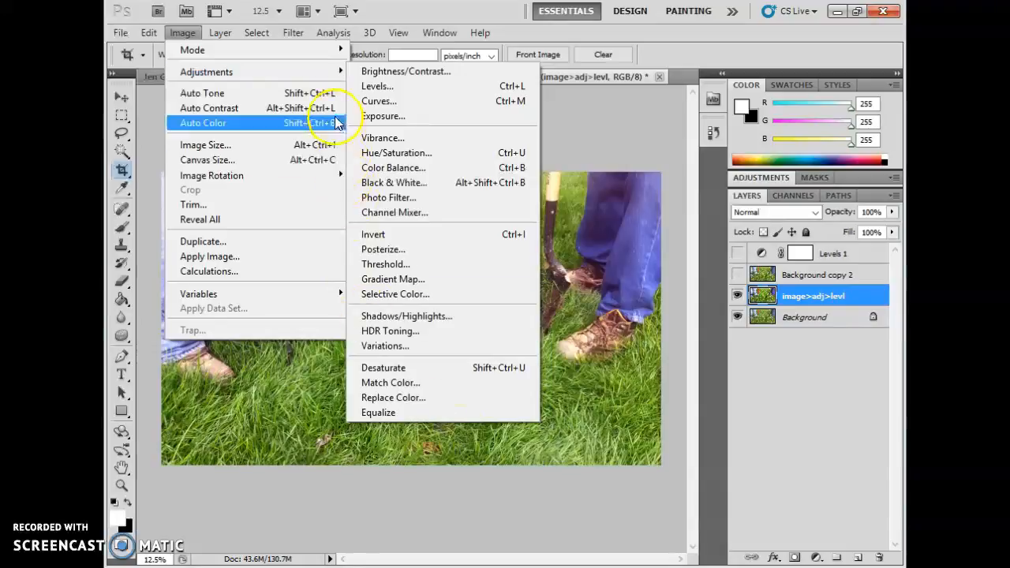
{"action": "left_click", "coordinate": [417, 153]}
{"action": "left_click", "coordinate": [775, 239]}
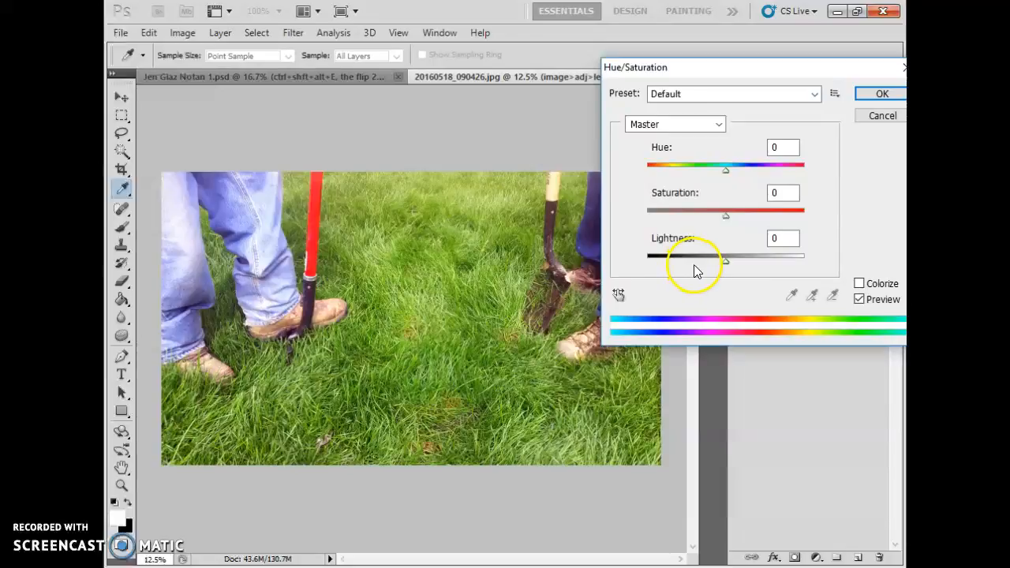
{"action": "mouse_move", "coordinate": [727, 262]}
{"action": "left_mouse_down"}
{"action": "mouse_move", "coordinate": [760, 265]}
{"action": "mouse_move", "coordinate": [726, 266]}
{"action": "left_mouse_up"}
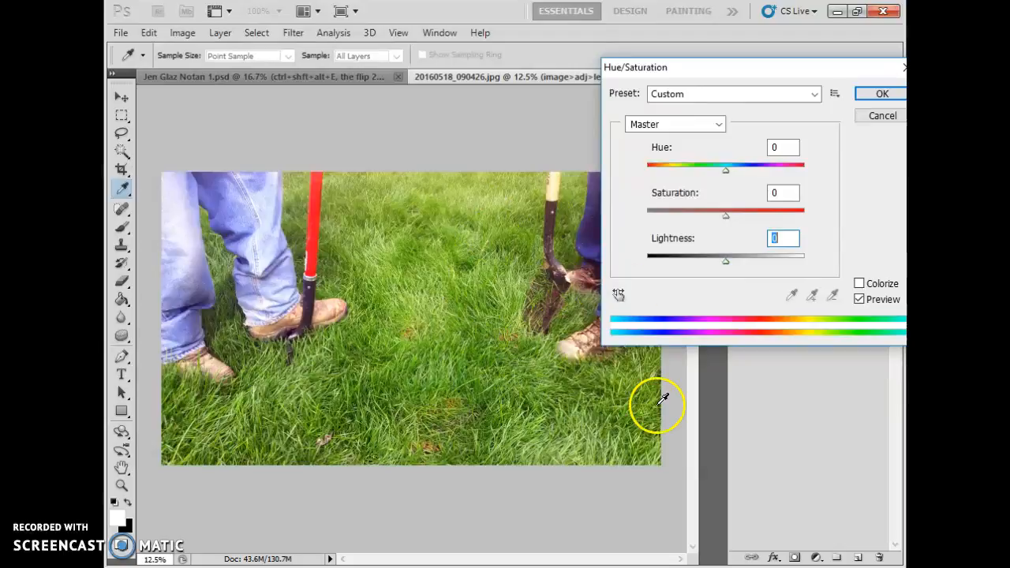
{"action": "left_click", "coordinate": [881, 115]}
- Bring up the image adjustment commands for the image>adj>levl layer
{"action": "left_click", "coordinate": [184, 33]}
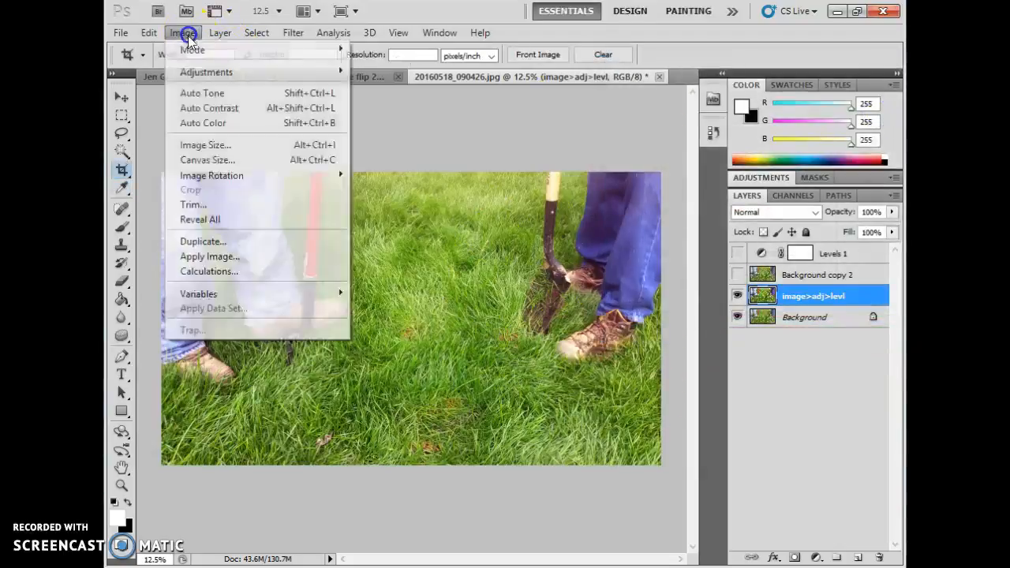